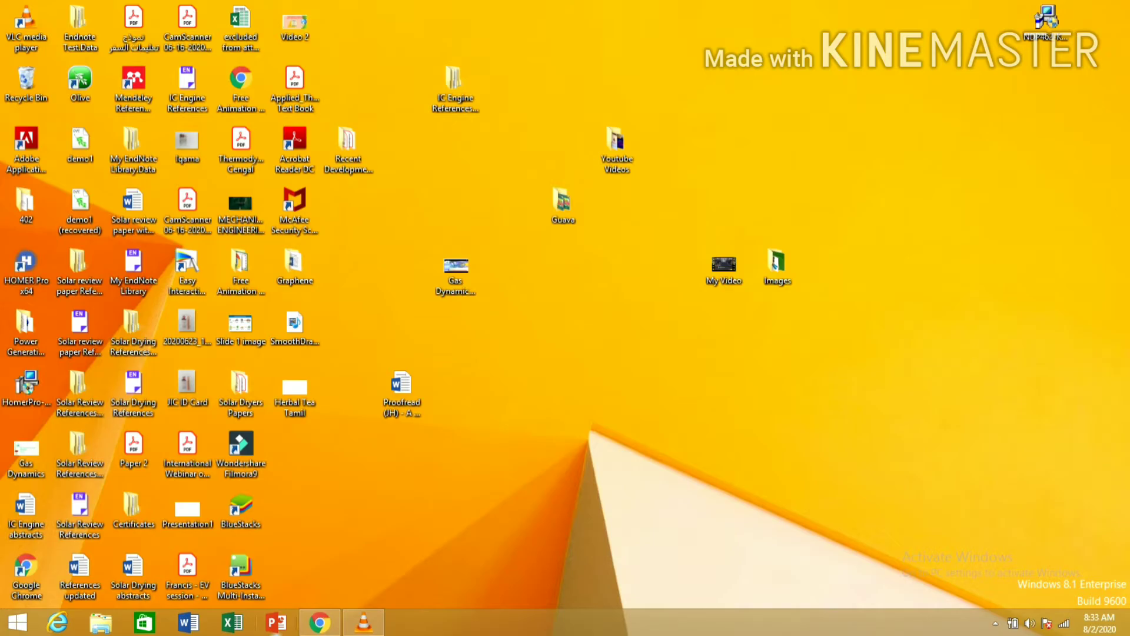
Return to the SmoothDraw home page from the Google results and open File Explorer on This PC
click(319, 623)
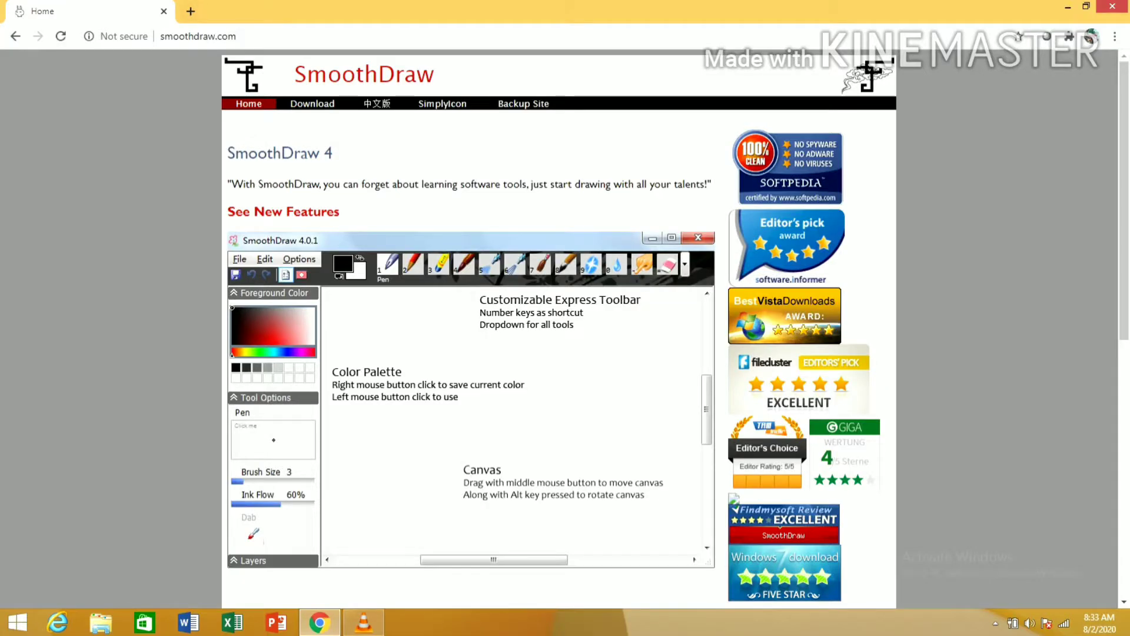
key(alt+Left)
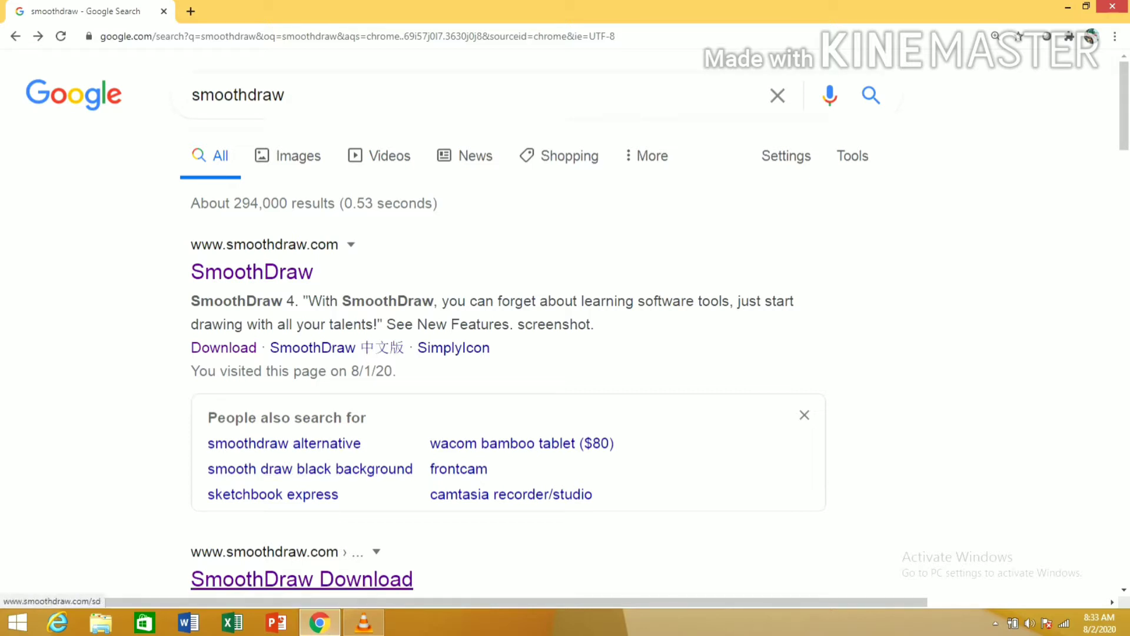
click(252, 272)
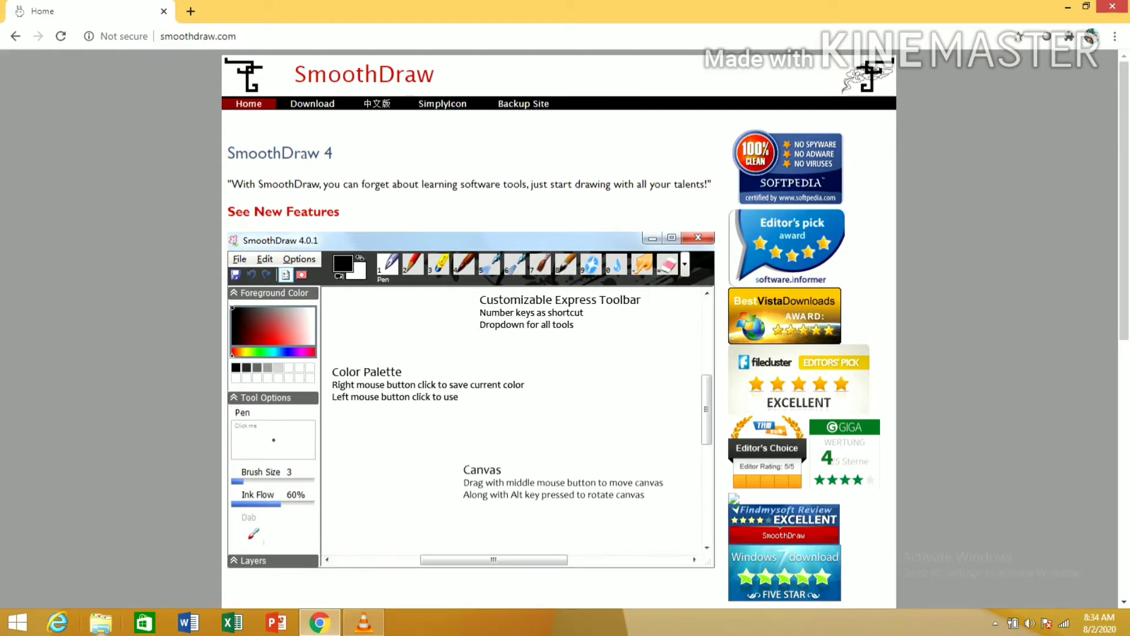
click(100, 623)
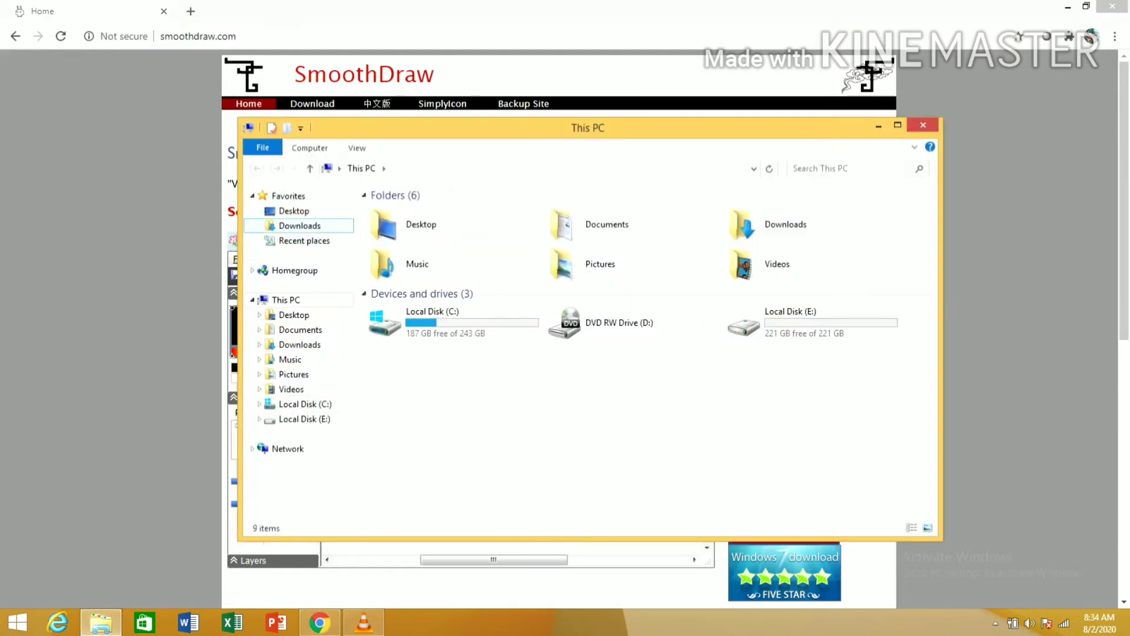
Run SmoothDraw4.exe from the Downloads > SmoothDraw4Beta folder
click(299, 224)
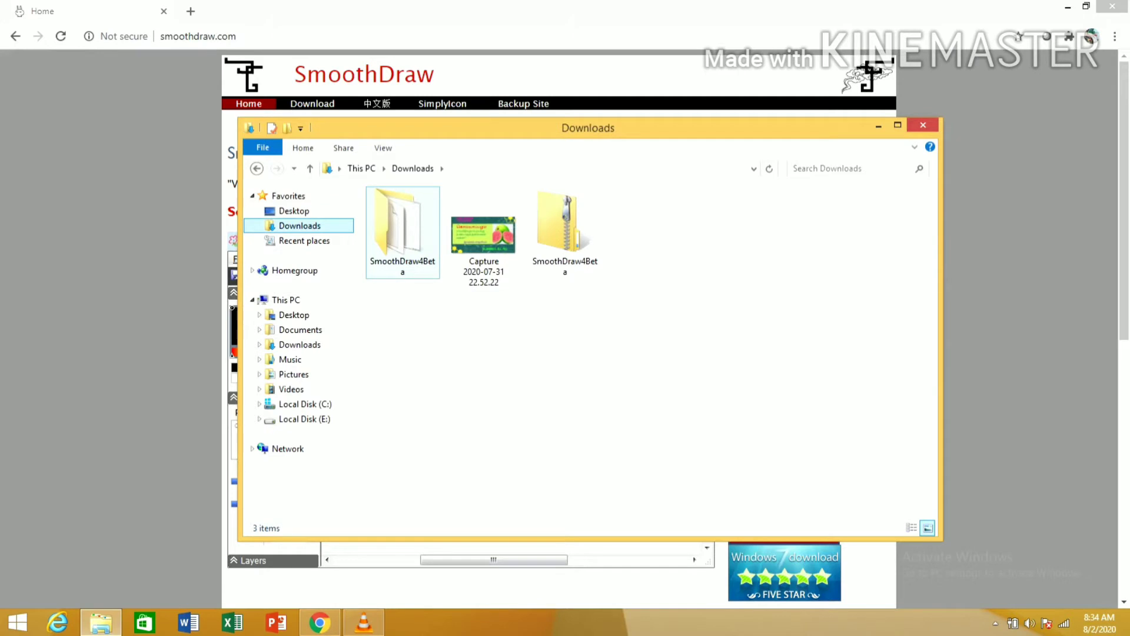
double_click(425, 232)
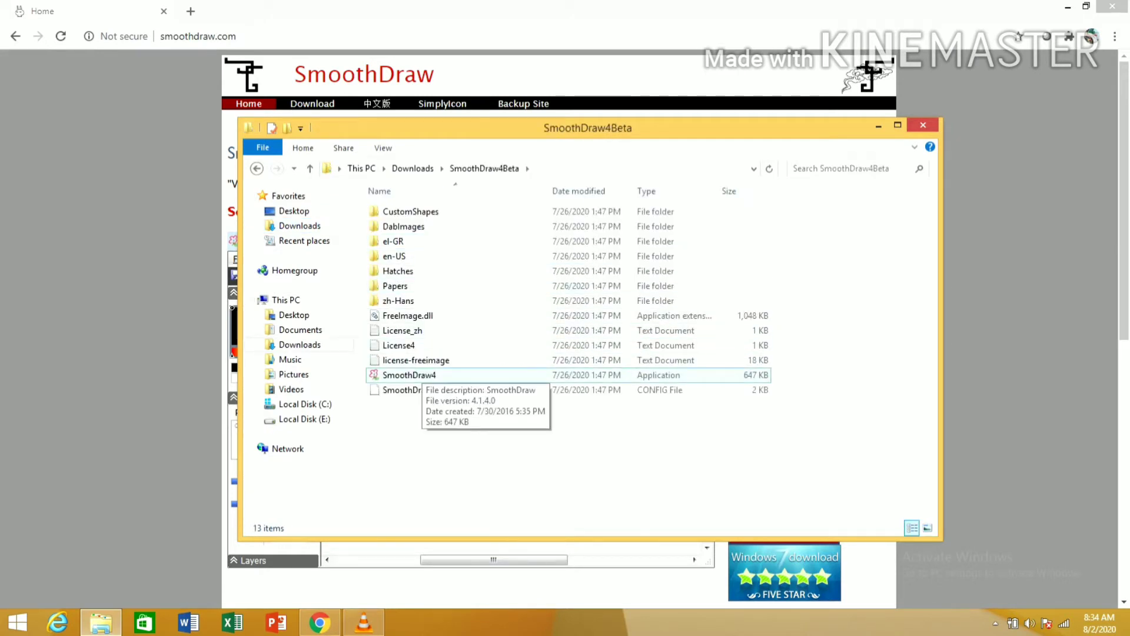
double_click(409, 375)
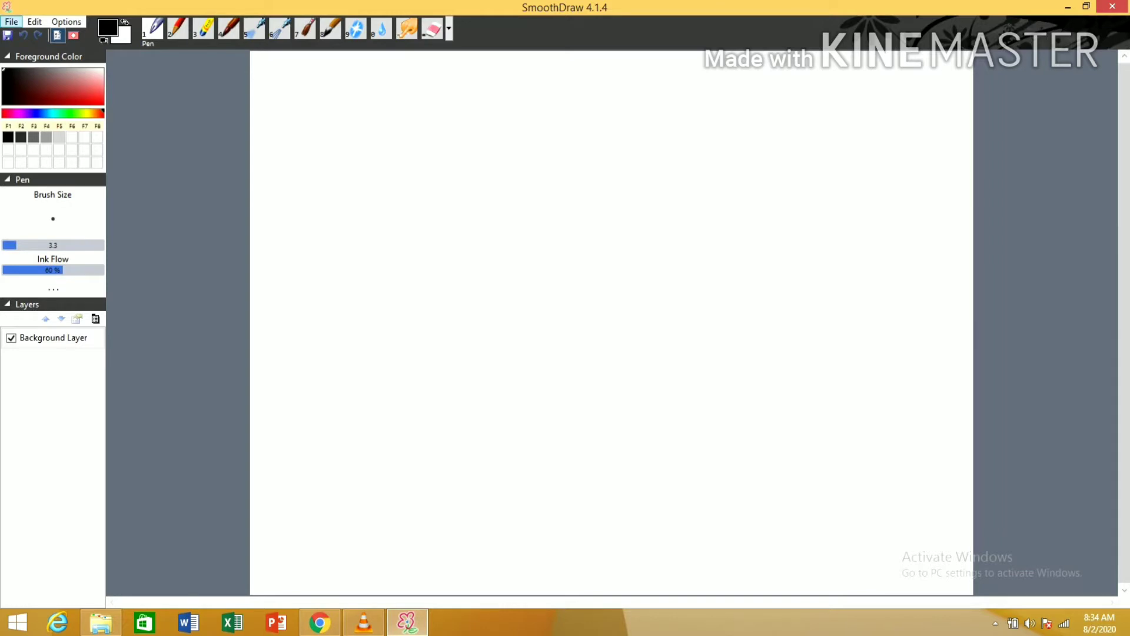
Create a blank canvas with File > New and show the full drawing-tool list
click(12, 21)
click(36, 38)
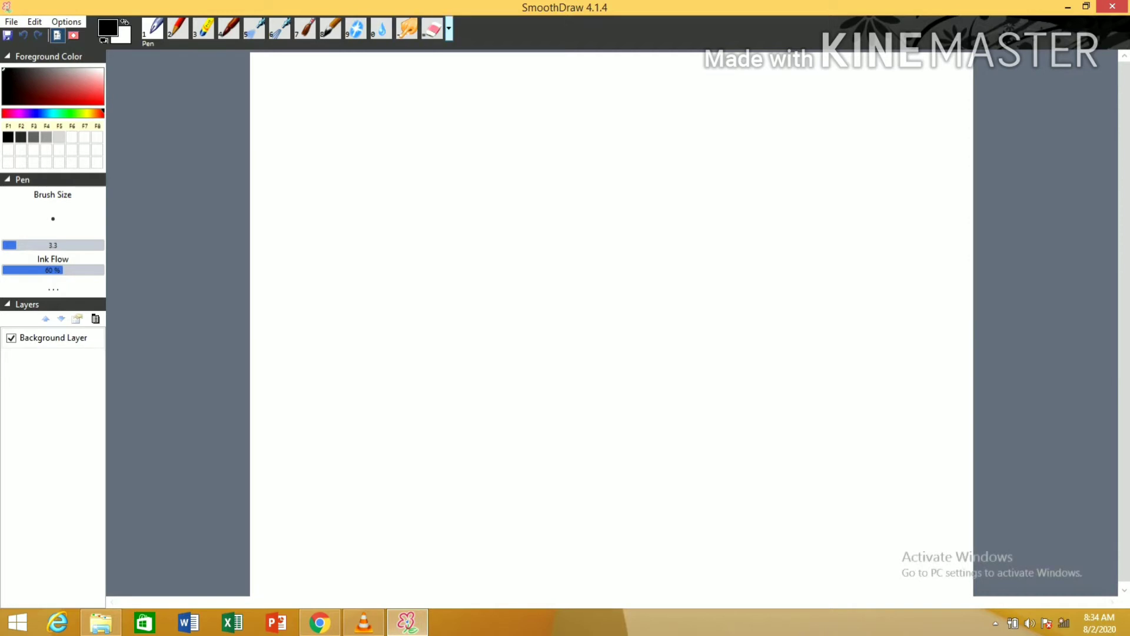
click(449, 30)
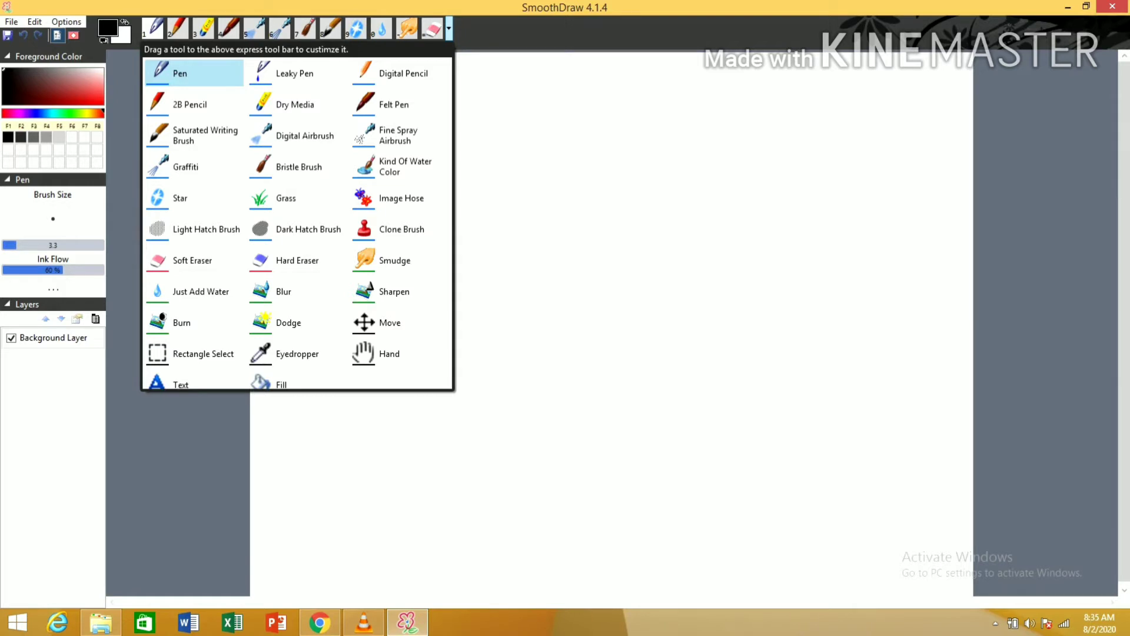
Set the Pen brush size to 7.9 and draw a four-sided black rectangle outline
key(Escape)
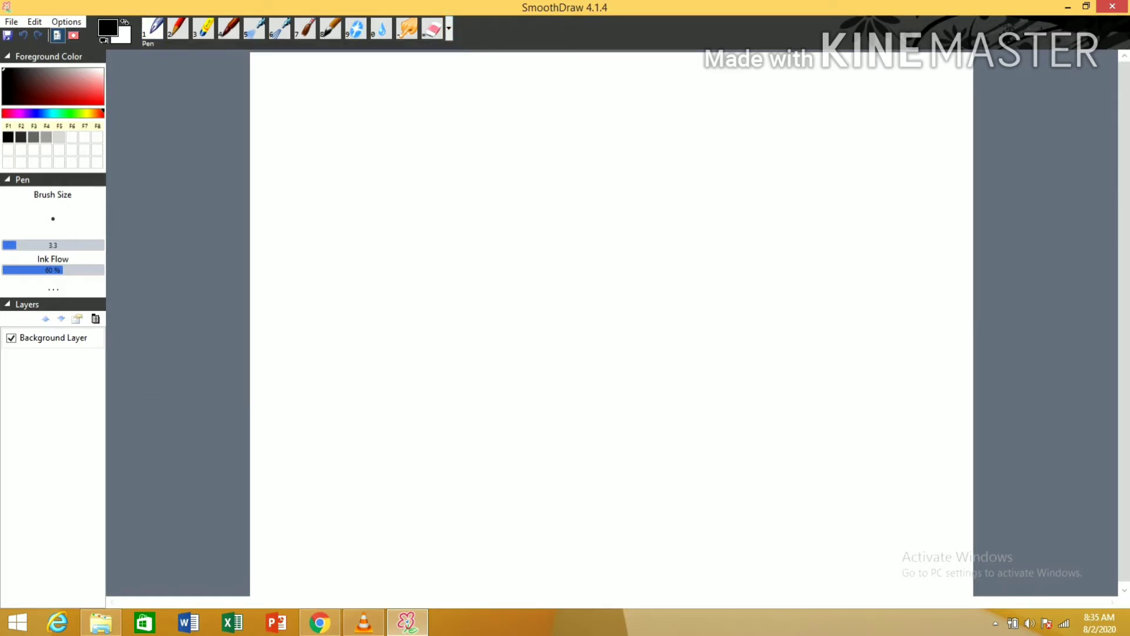
drag(17, 245, 27, 245)
drag(467, 209, 478, 345)
drag(467, 206, 715, 203)
drag(478, 343, 746, 341)
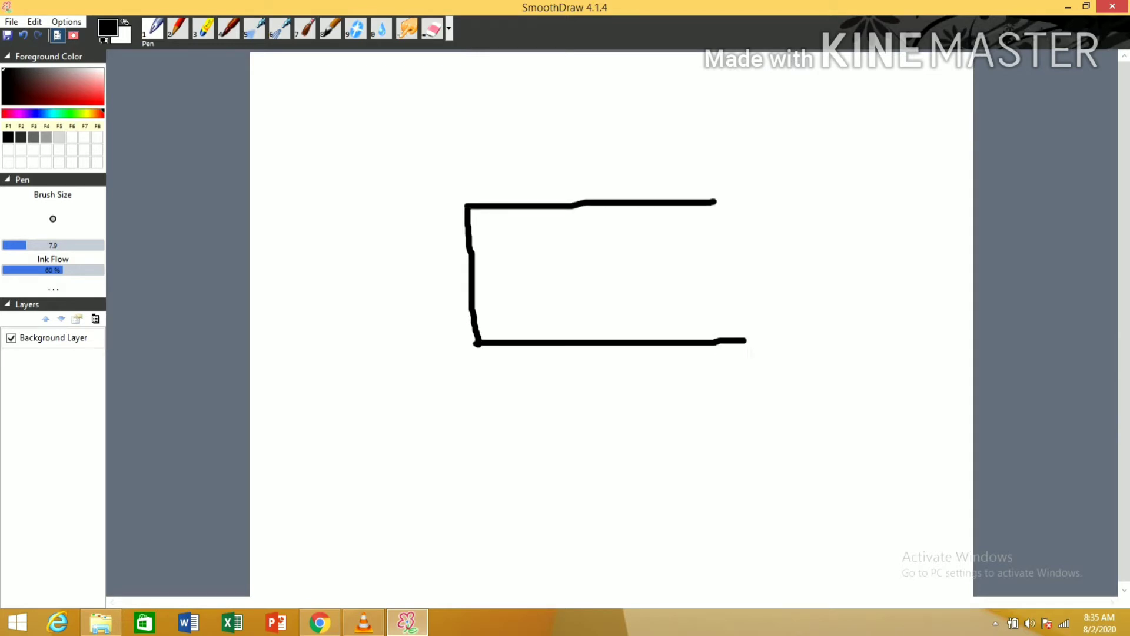
drag(715, 202, 746, 340)
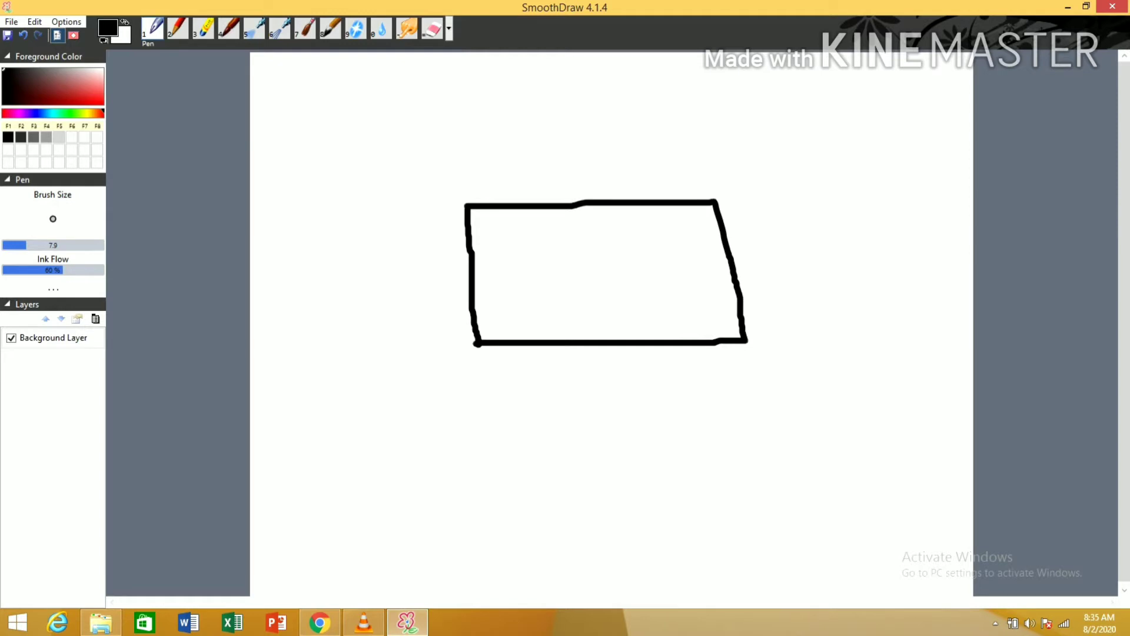
Set the drawing colour to a light teal
click(108, 30)
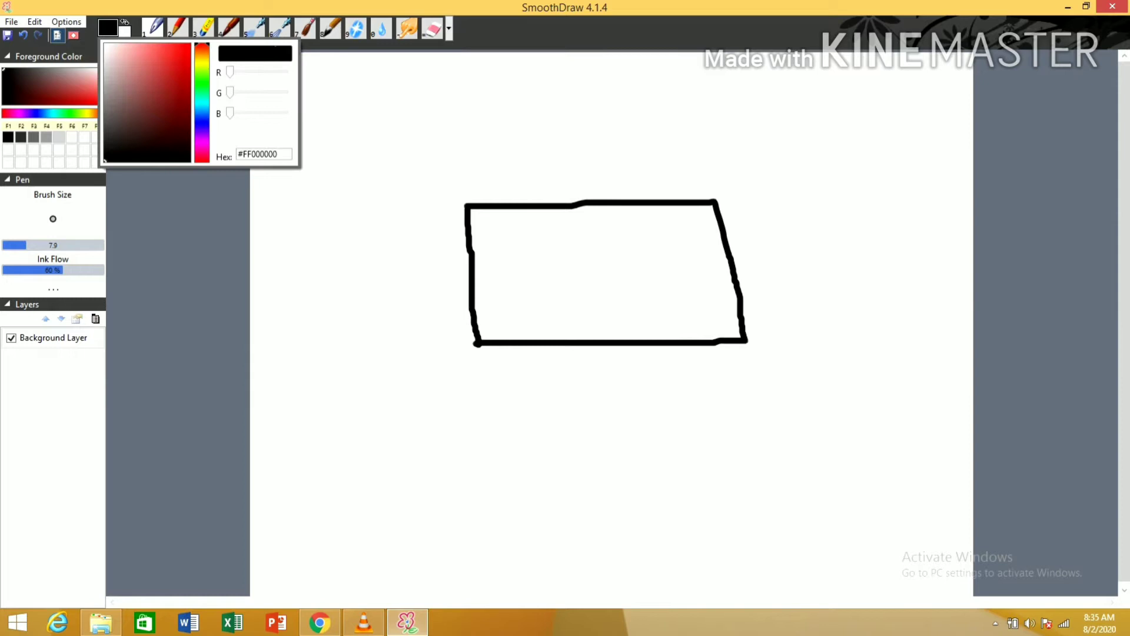
click(202, 99)
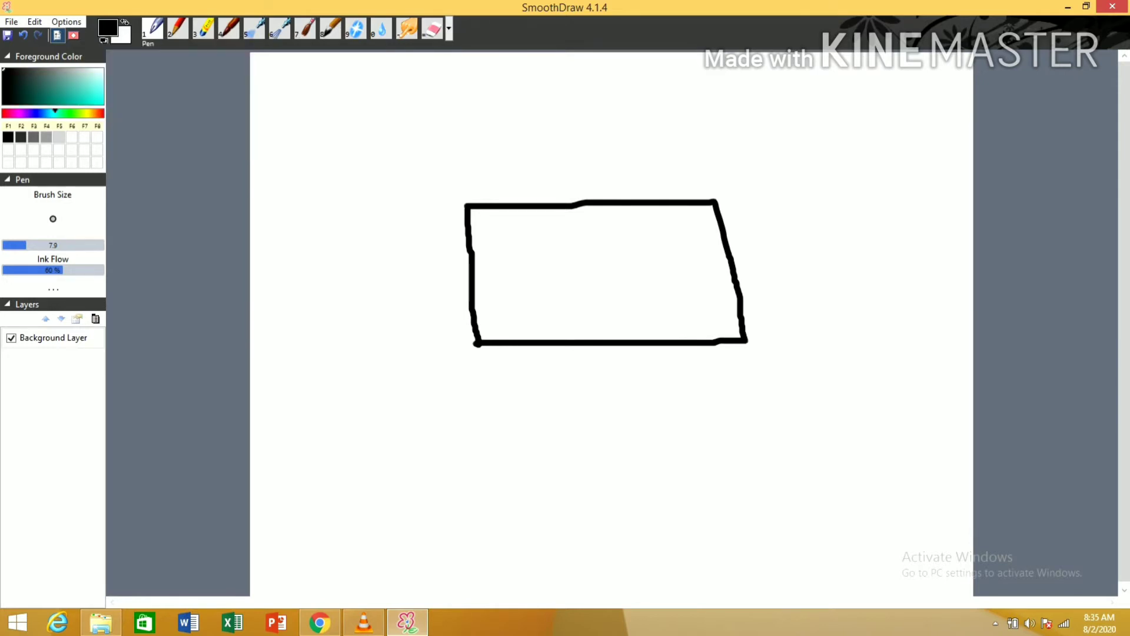
drag(55, 113, 50, 113)
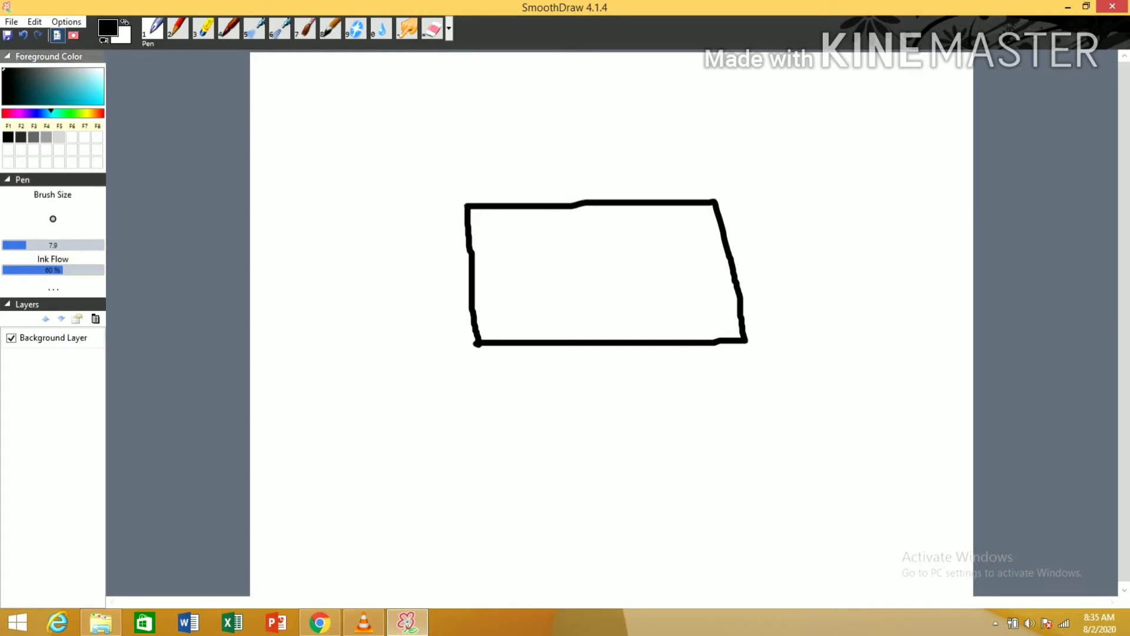
click(83, 89)
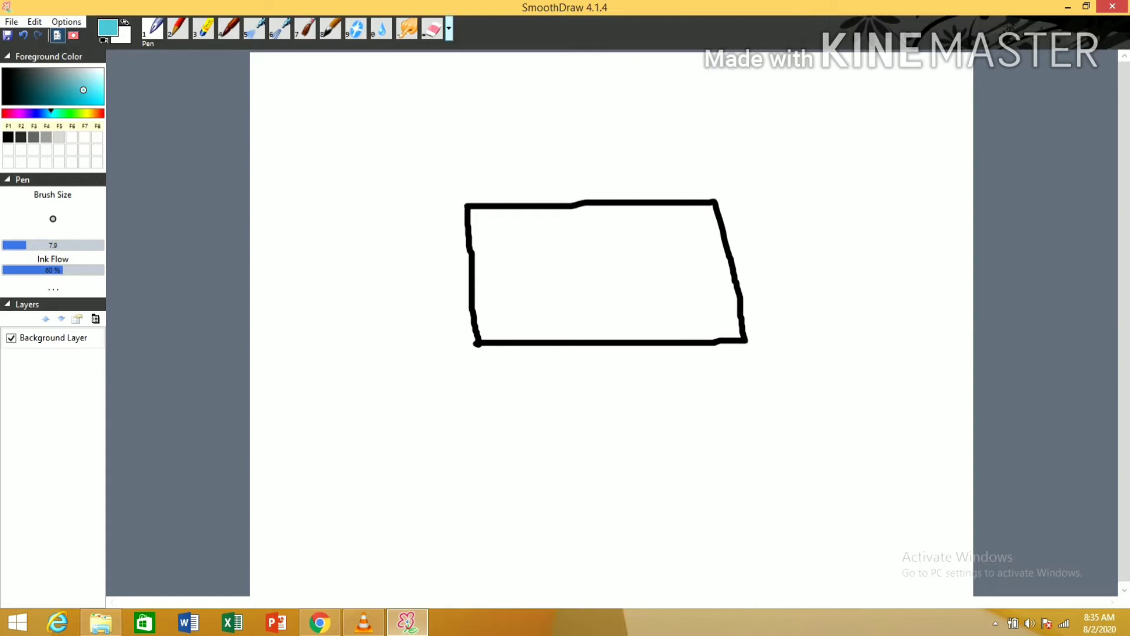
Hatch the rectangle's interior and a band above it with the Light Hatch Brush
click(449, 30)
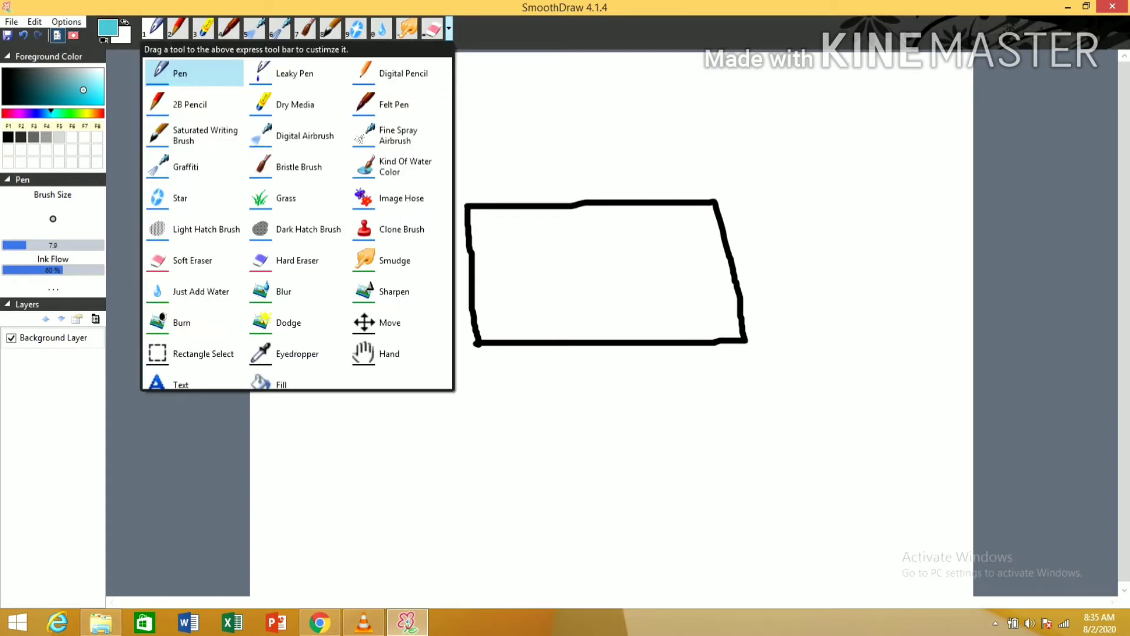
click(205, 229)
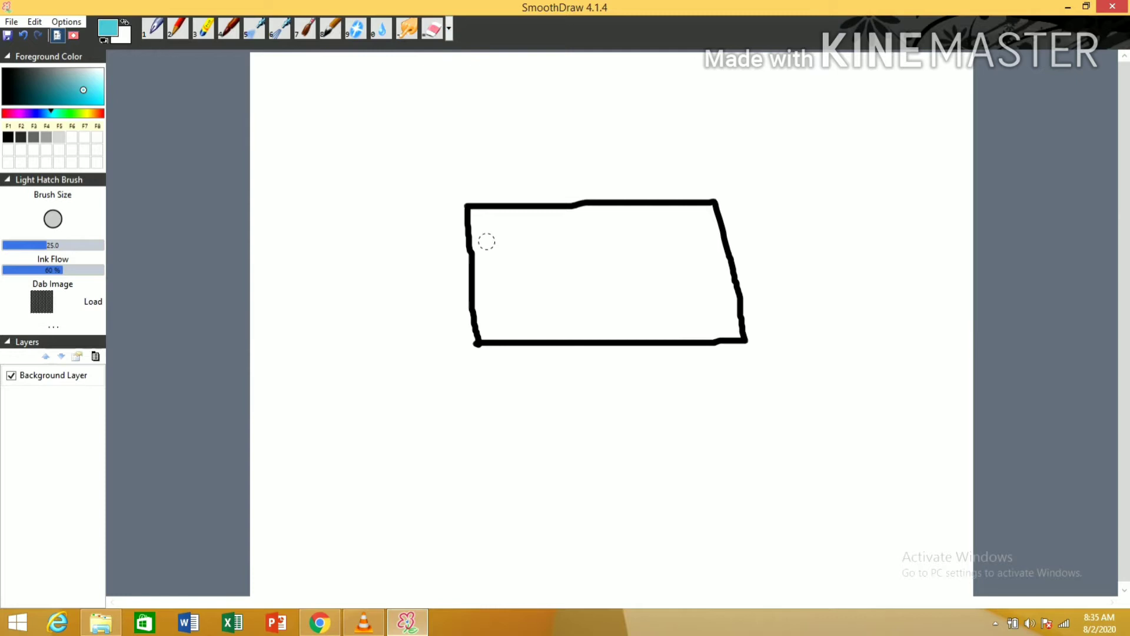
mouse_move(475, 249)
mouse_down()
mouse_move(516, 209)
mouse_move(535, 244)
mouse_move(457, 345)
mouse_move(540, 323)
mouse_move(511, 305)
mouse_move(588, 282)
mouse_move(583, 250)
mouse_move(481, 355)
mouse_move(739, 215)
mouse_move(820, 229)
mouse_move(637, 321)
mouse_move(545, 323)
mouse_move(663, 324)
mouse_move(499, 195)
mouse_move(689, 189)
mouse_move(601, 215)
mouse_move(694, 221)
mouse_move(707, 246)
mouse_move(706, 211)
mouse_move(729, 298)
mouse_up()
drag(479, 303, 562, 244)
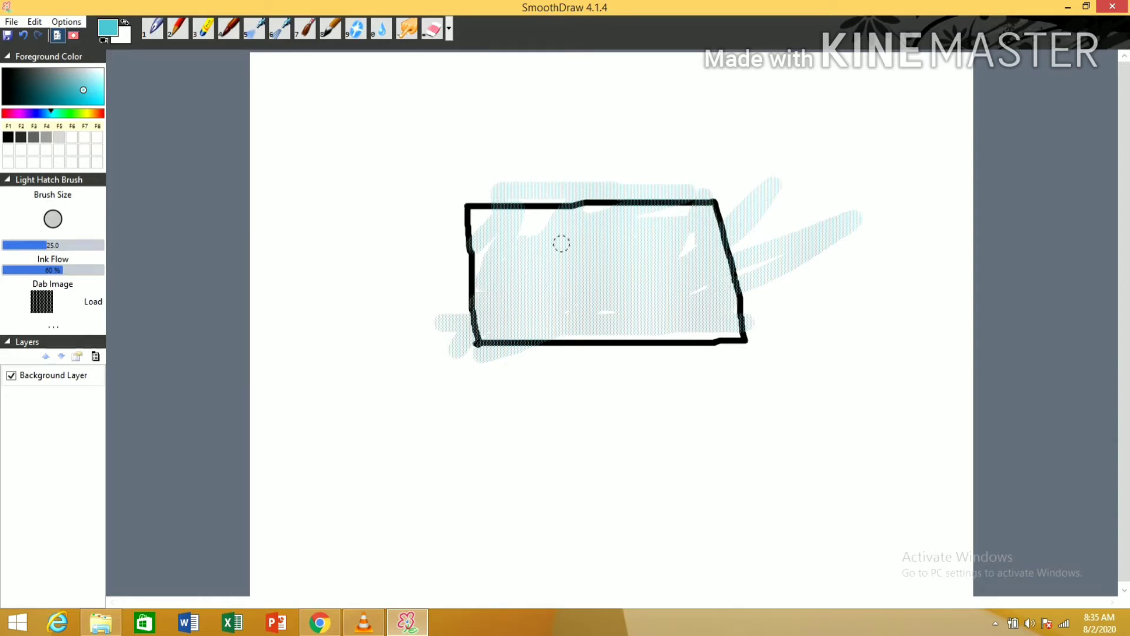
drag(378, 124, 756, 118)
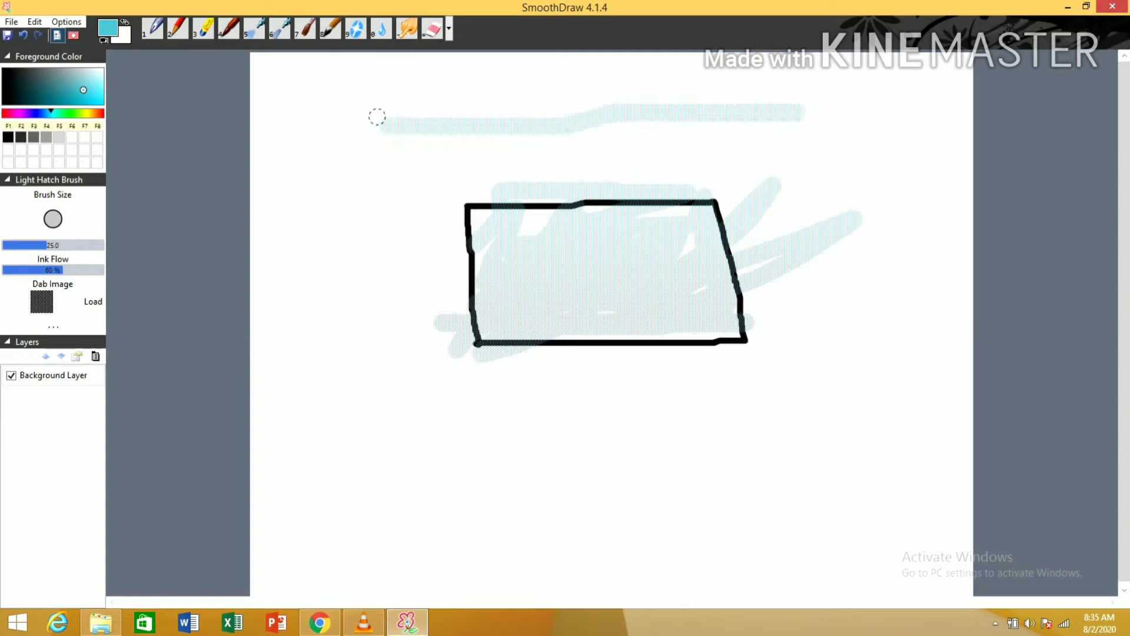
drag(376, 115, 620, 109)
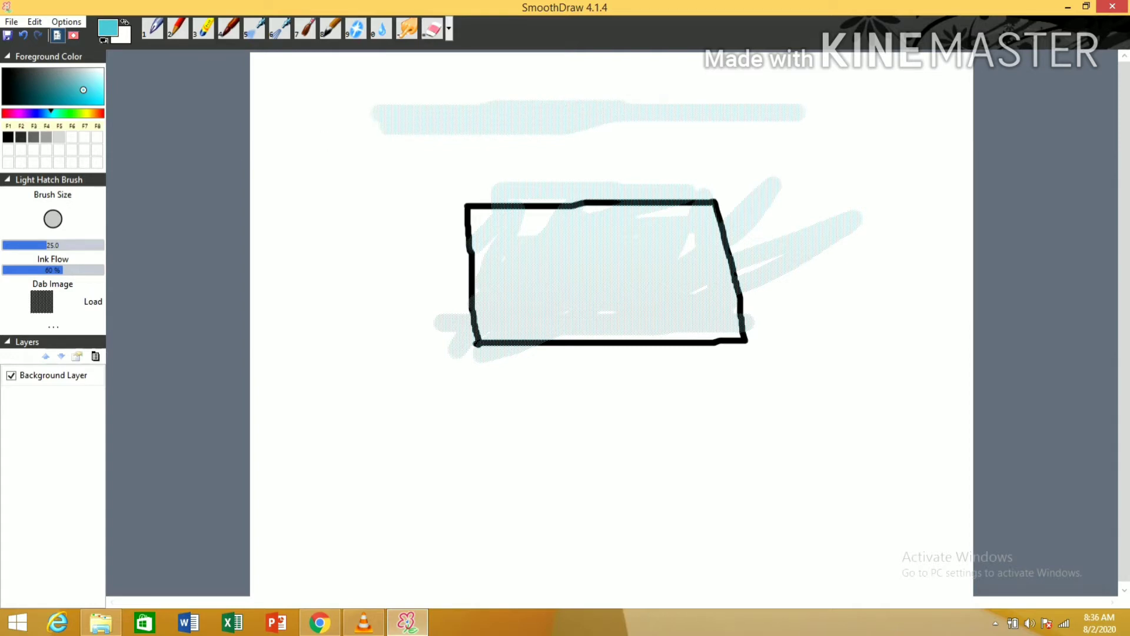
Erase stray teal paint along the rectangle's top edge with the Hard Eraser
click(448, 30)
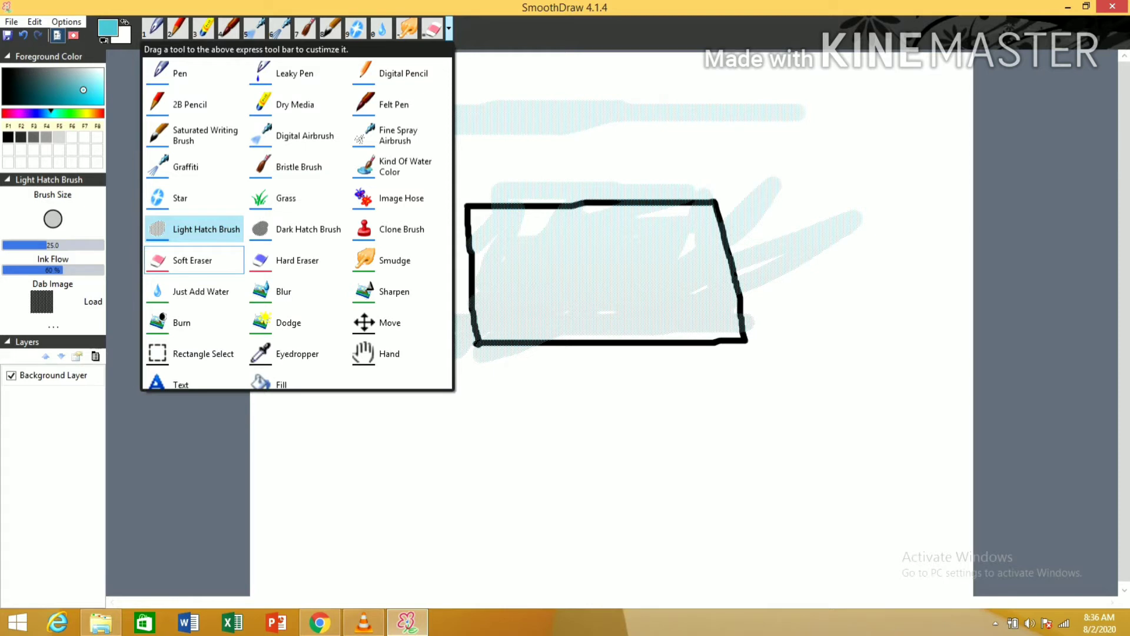
click(297, 260)
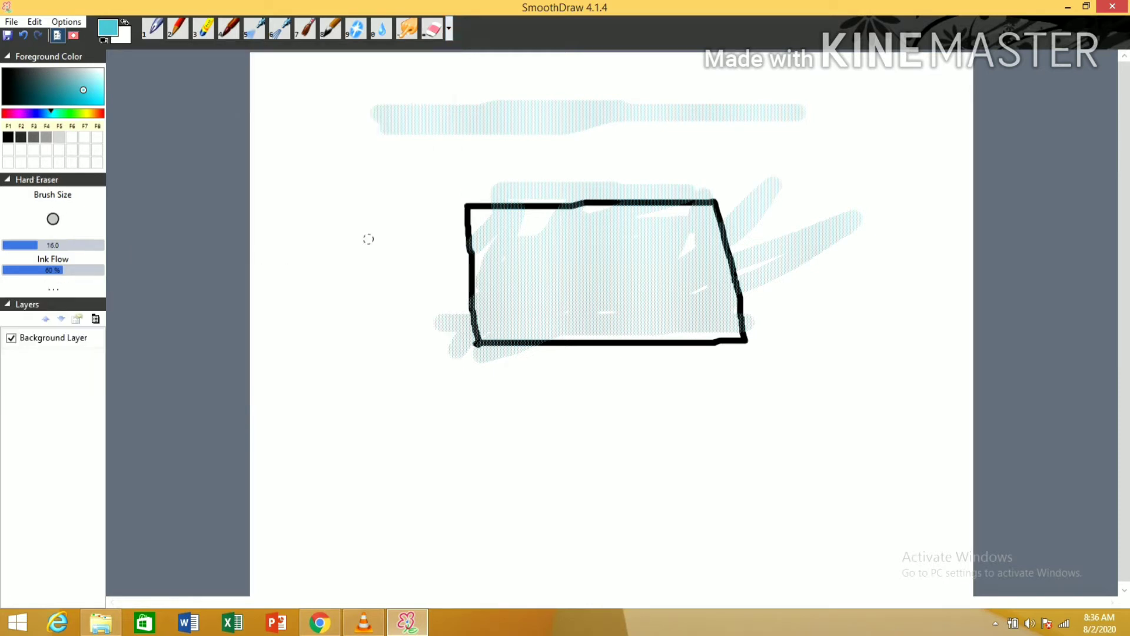
mouse_move(492, 187)
mouse_down()
mouse_move(701, 189)
mouse_move(477, 191)
mouse_up()
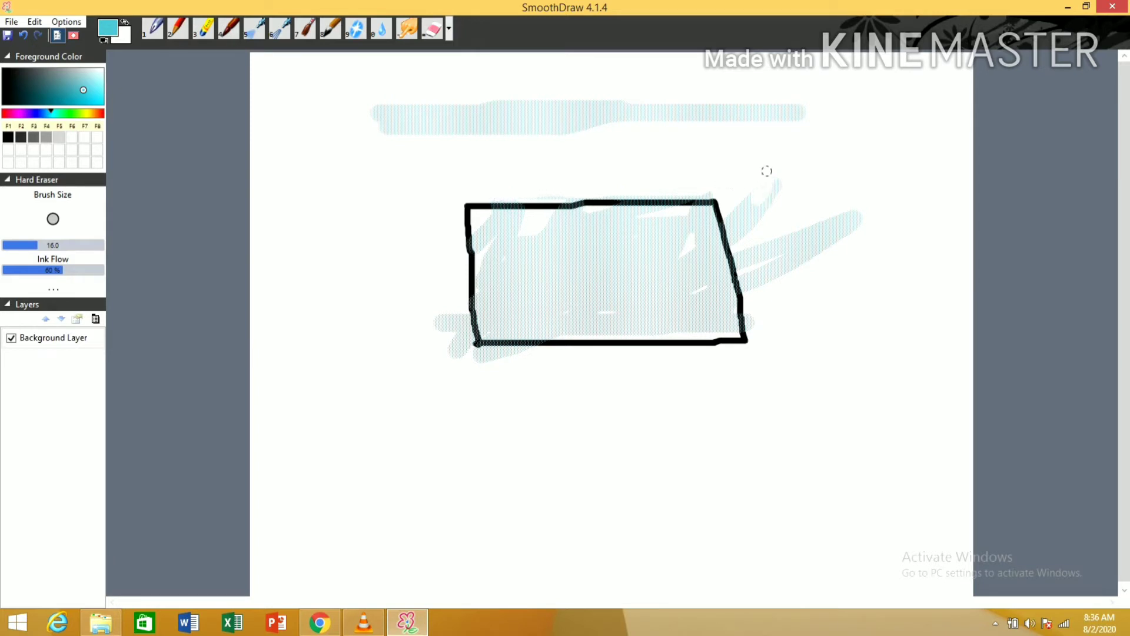
mouse_move(766, 172)
mouse_down()
mouse_move(764, 215)
mouse_move(860, 209)
mouse_move(810, 239)
mouse_move(809, 262)
mouse_move(754, 296)
mouse_move(728, 217)
mouse_move(745, 204)
mouse_move(747, 231)
mouse_move(733, 221)
mouse_move(750, 257)
mouse_move(752, 184)
mouse_move(777, 253)
mouse_move(812, 240)
mouse_move(787, 237)
mouse_up()
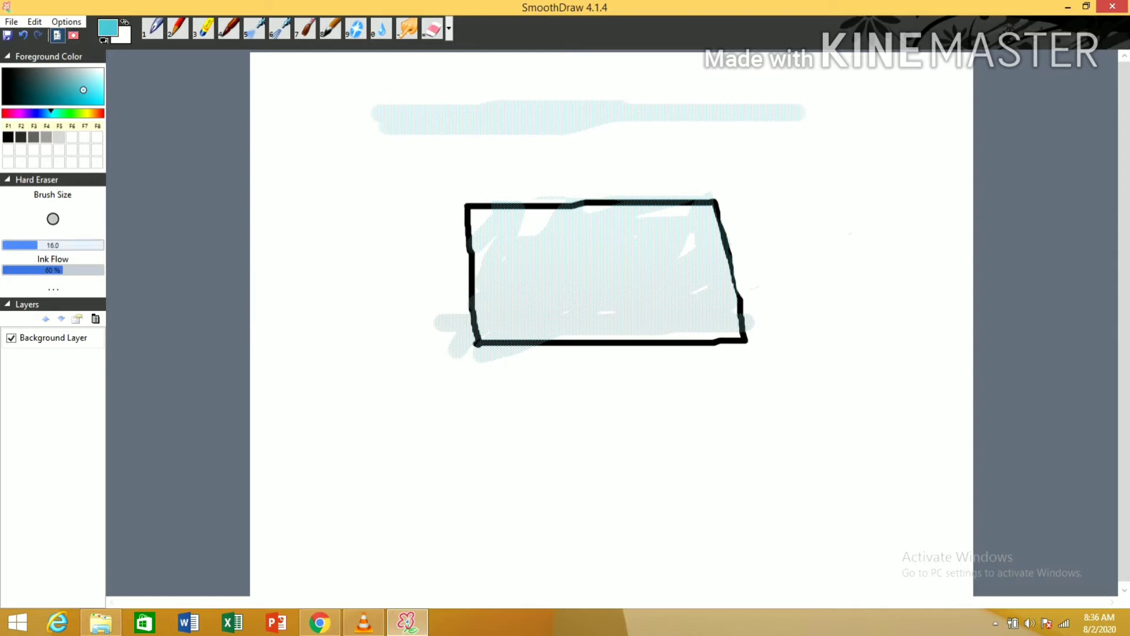
Enlarge the eraser to about 34.6 and erase the lower-left and top smudges
drag(37, 245, 55, 245)
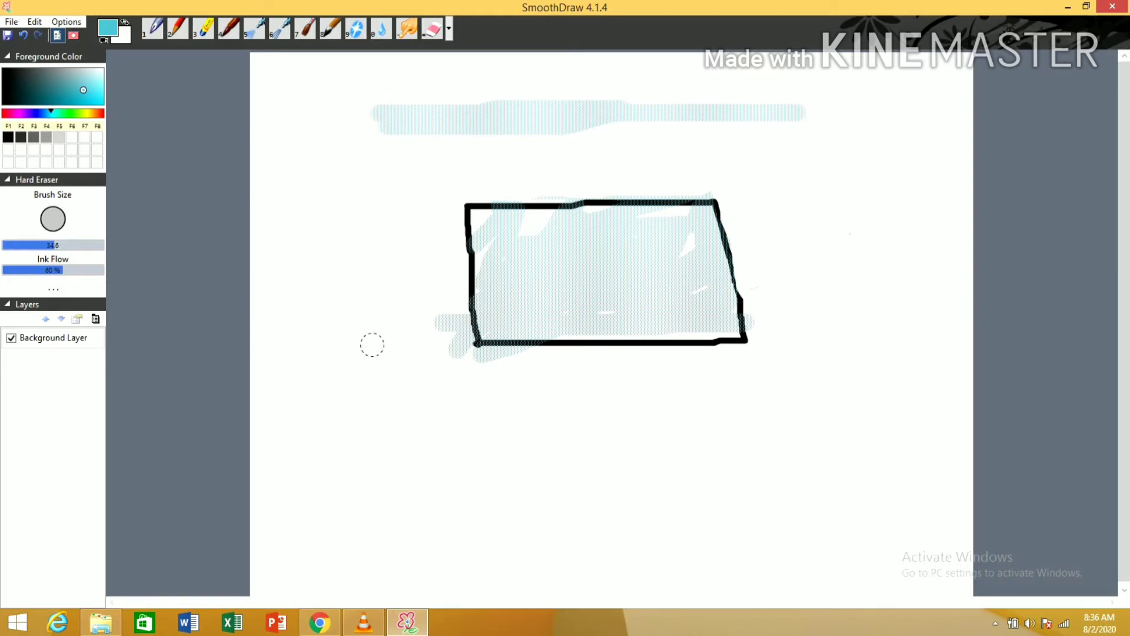
mouse_move(434, 321)
mouse_down()
mouse_move(456, 359)
mouse_move(451, 318)
mouse_move(459, 348)
mouse_move(480, 358)
mouse_move(543, 358)
mouse_up()
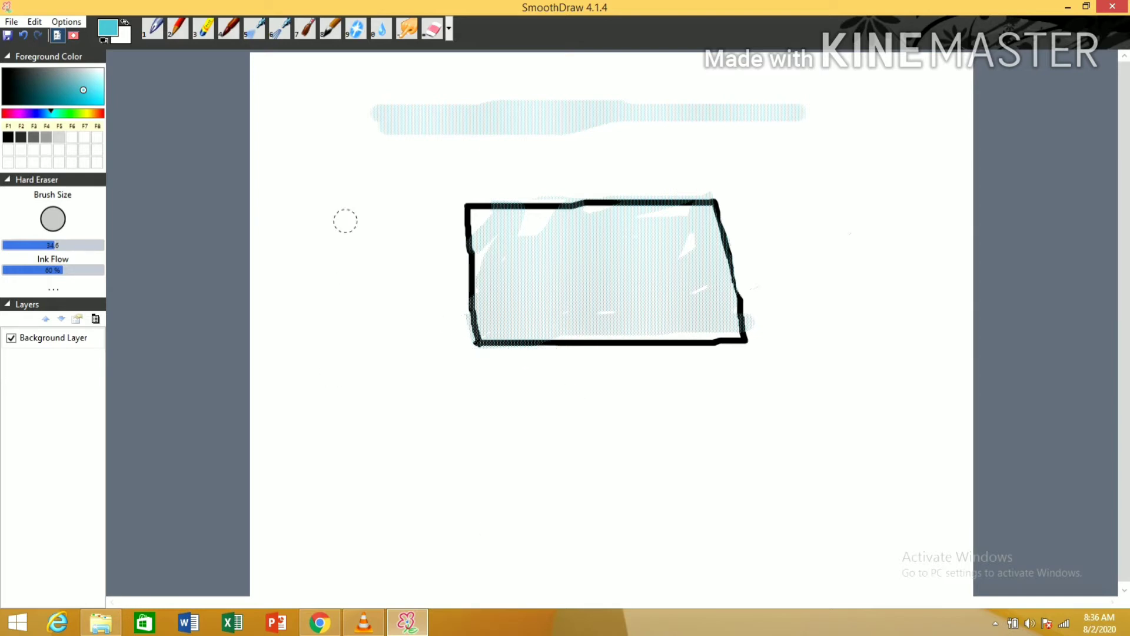
mouse_move(366, 137)
mouse_down()
mouse_move(397, 124)
mouse_move(337, 116)
mouse_move(821, 103)
mouse_move(671, 119)
mouse_move(777, 120)
mouse_up()
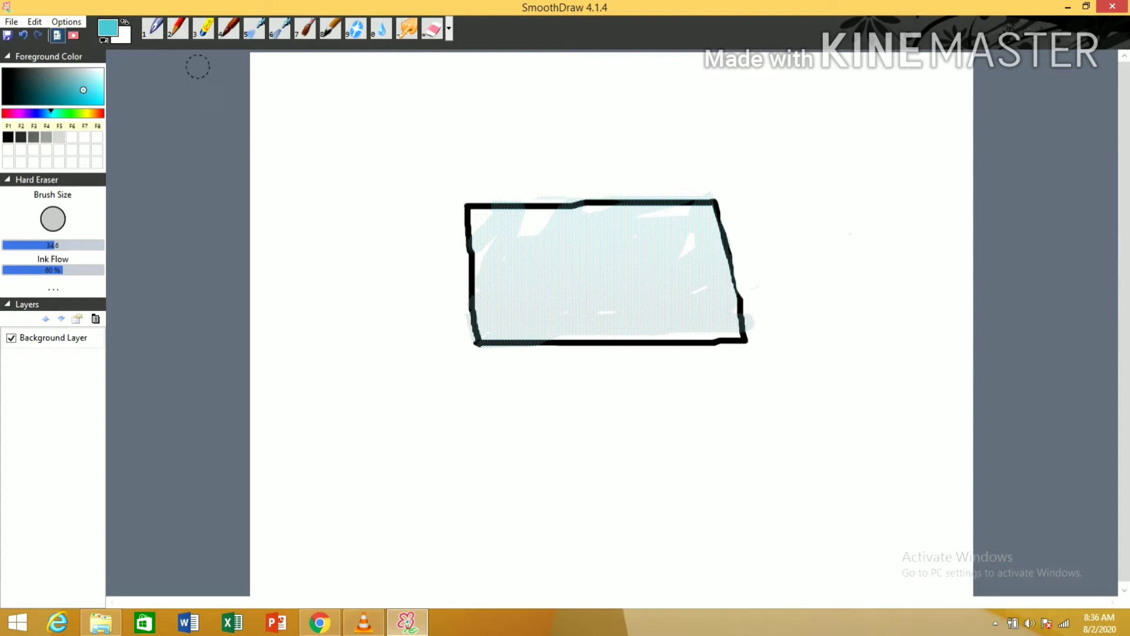
Draw a green Dry Media rectangle outline below the shape, then try Airbrush and Graffiti
click(203, 29)
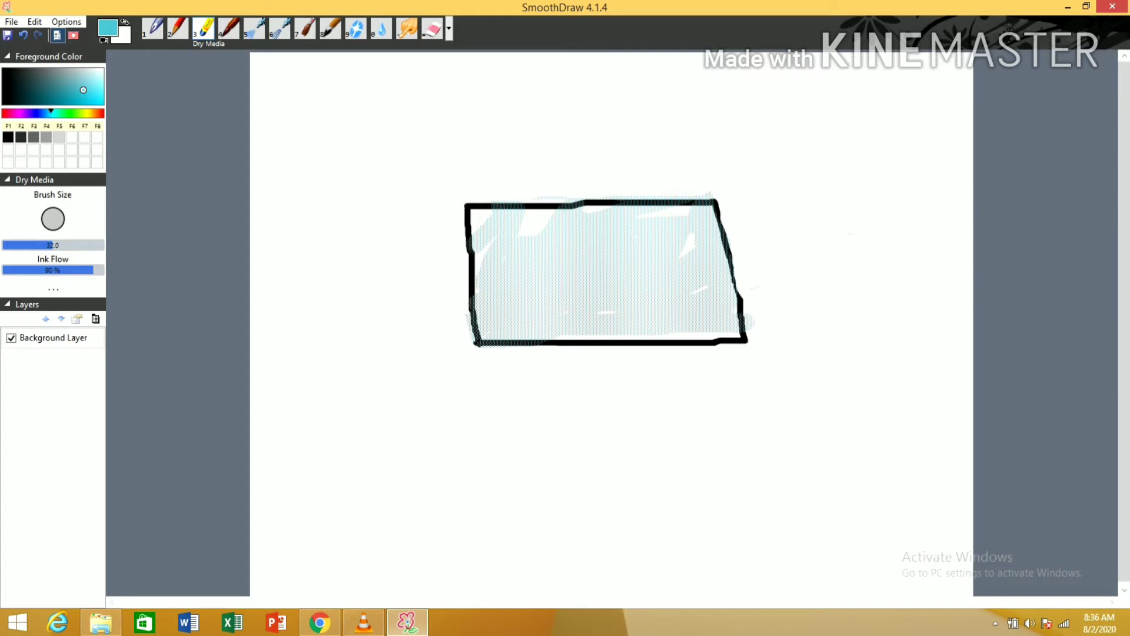
click(76, 113)
drag(398, 433, 788, 421)
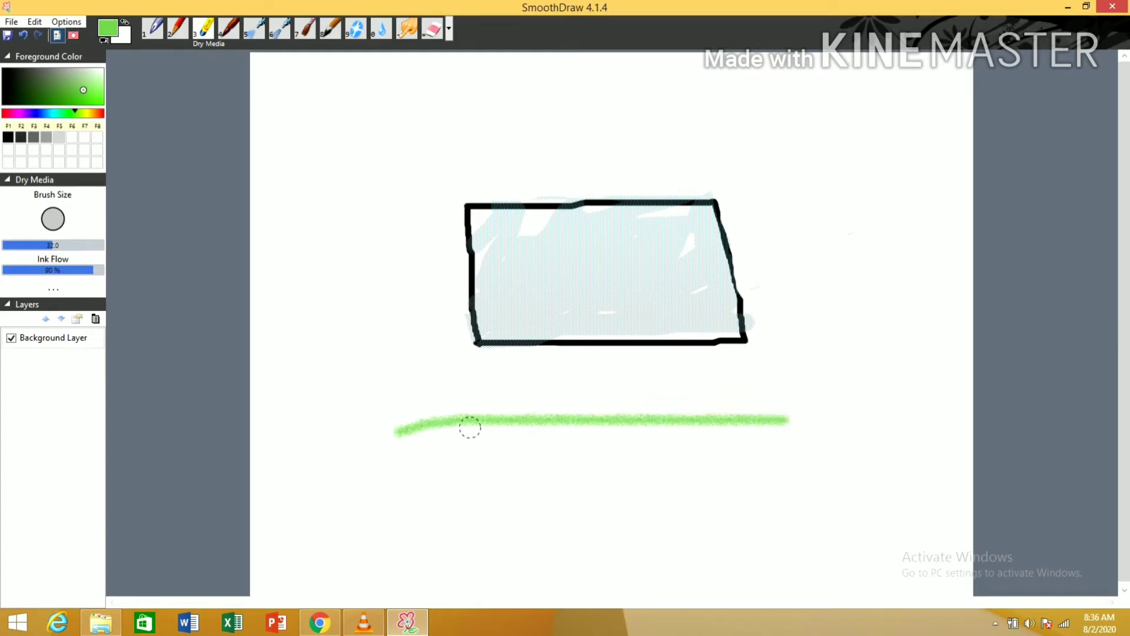
mouse_move(398, 431)
mouse_down()
mouse_move(562, 516)
mouse_move(821, 515)
mouse_up()
drag(782, 416, 812, 516)
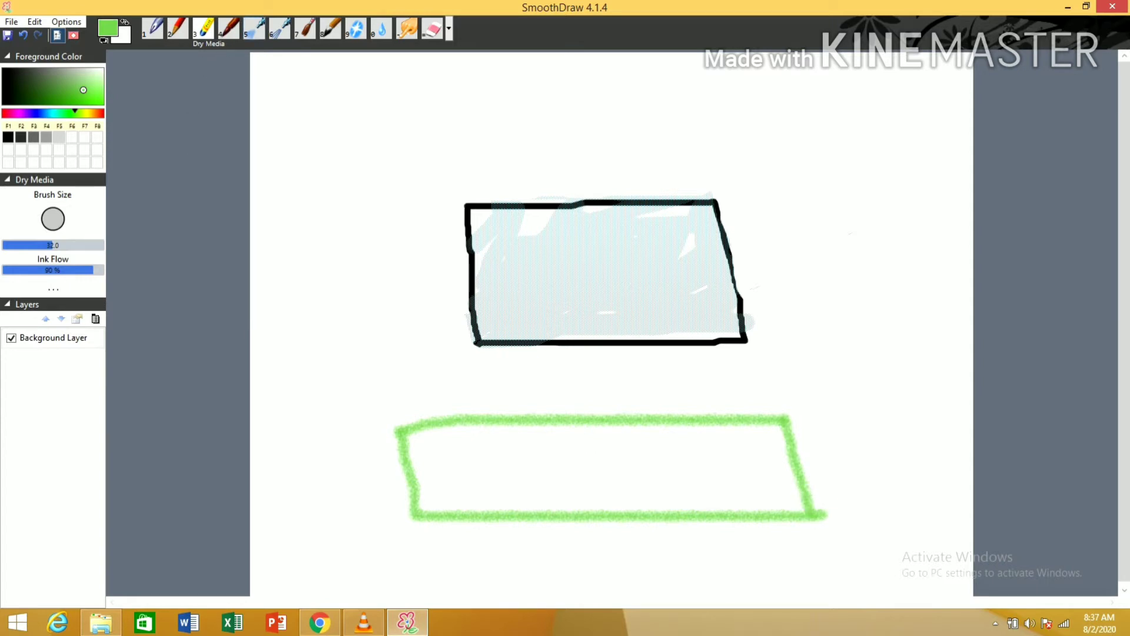
click(254, 30)
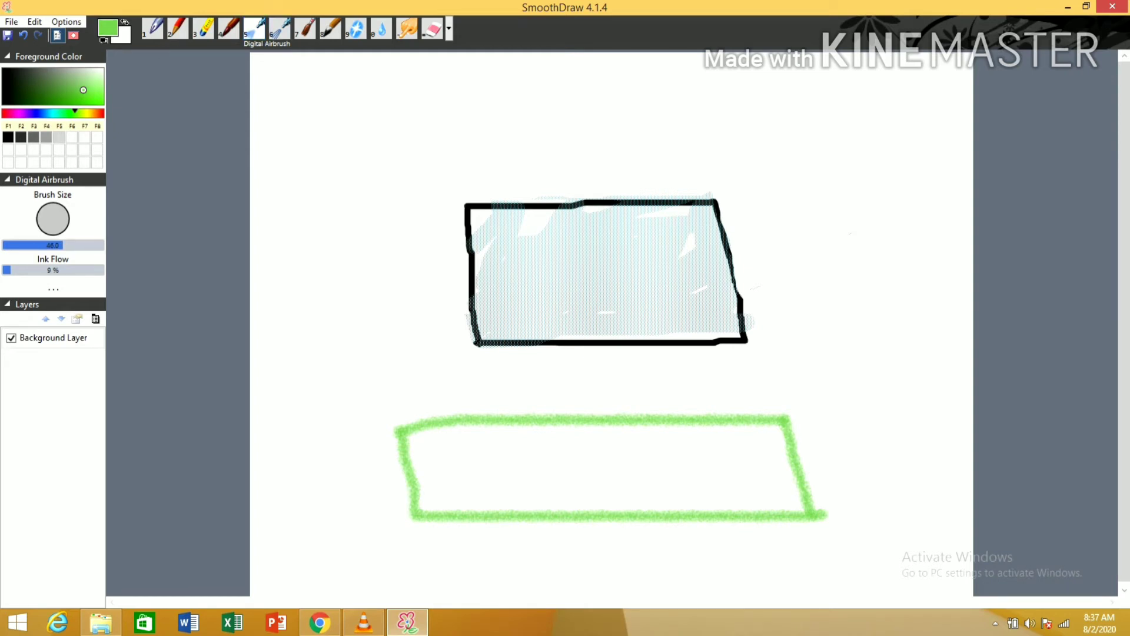
click(280, 30)
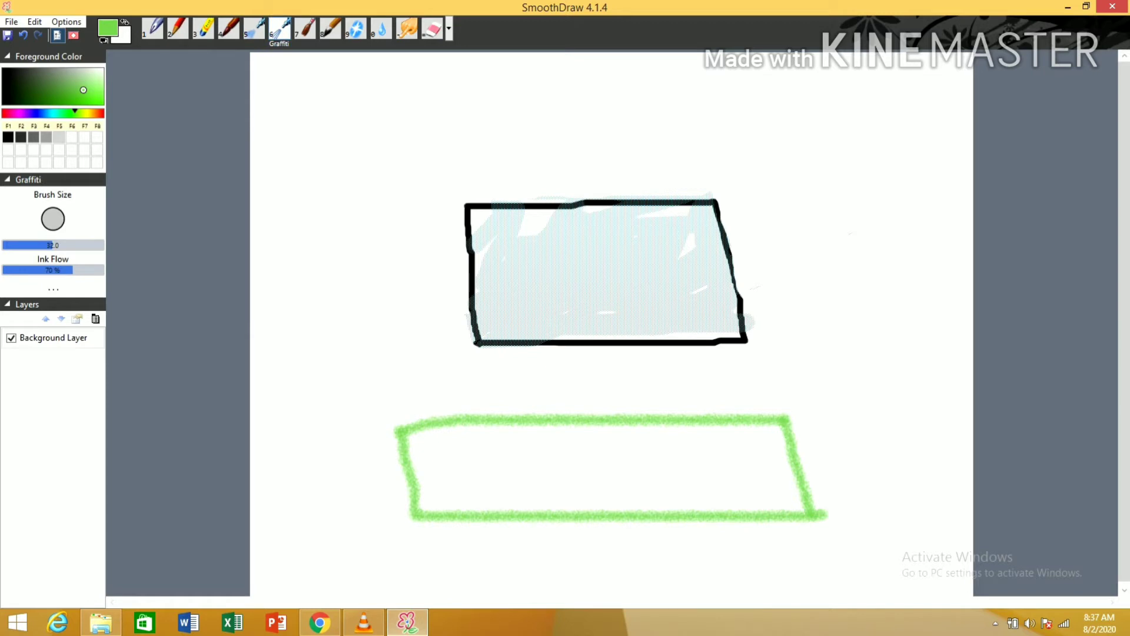
Paint thick yellow-green Saturated Writing Brush strokes inside the green rectangle
click(305, 30)
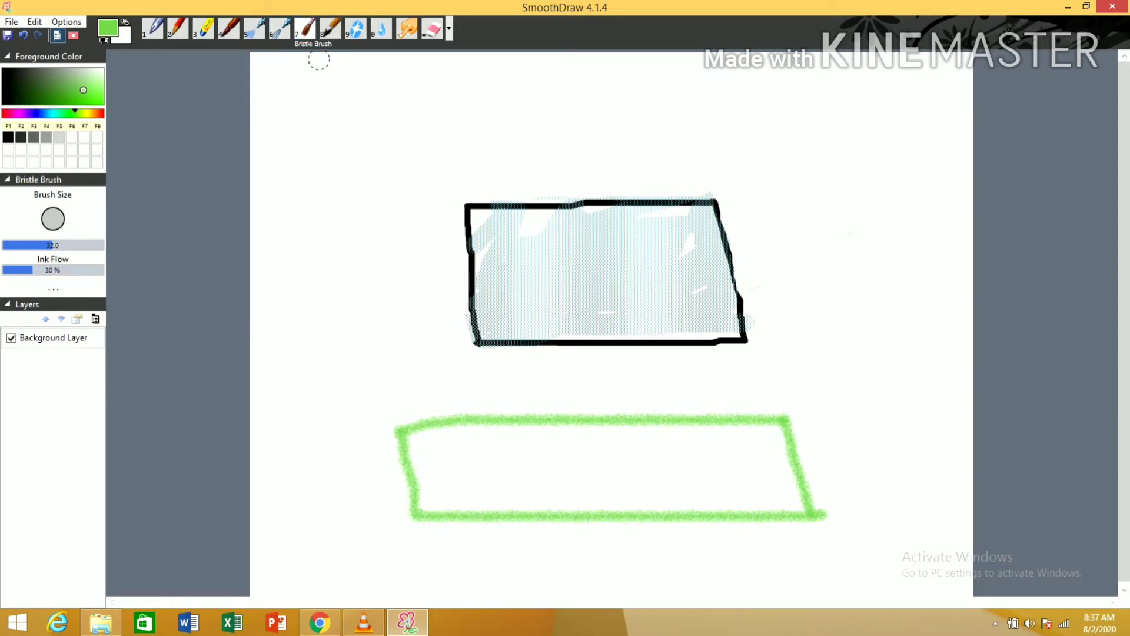
click(331, 29)
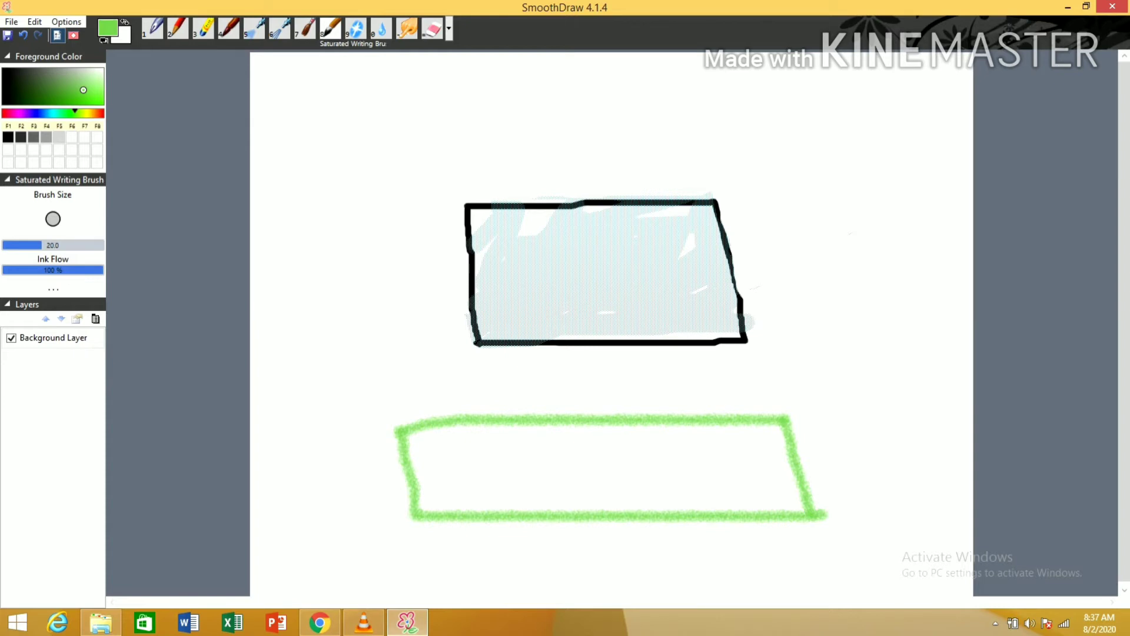
click(85, 114)
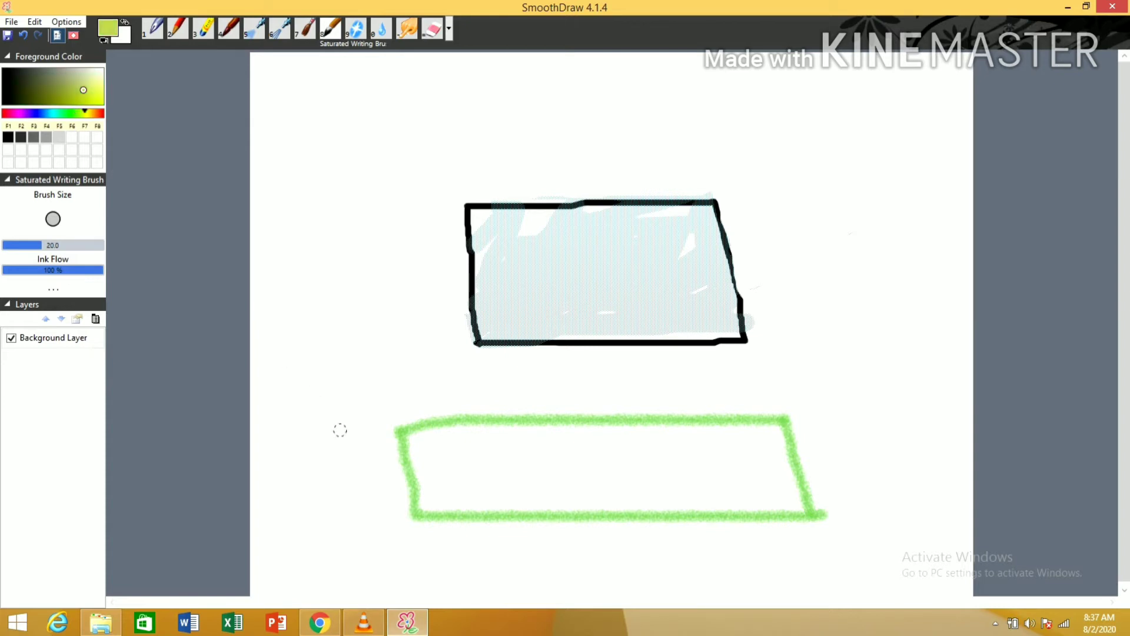
mouse_move(416, 444)
mouse_down()
mouse_move(686, 439)
mouse_move(404, 458)
mouse_move(533, 472)
mouse_move(548, 490)
mouse_move(513, 482)
mouse_move(575, 483)
mouse_up()
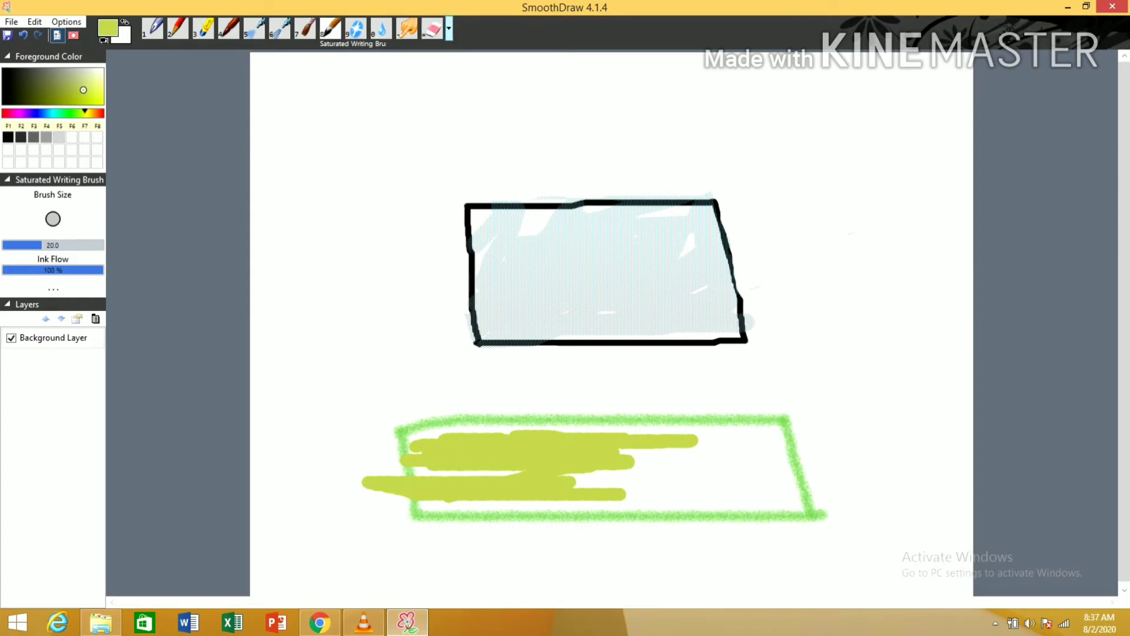
Try a Dark Hatch stroke, then erase the yellow-green paint left of the green rectangle
click(448, 29)
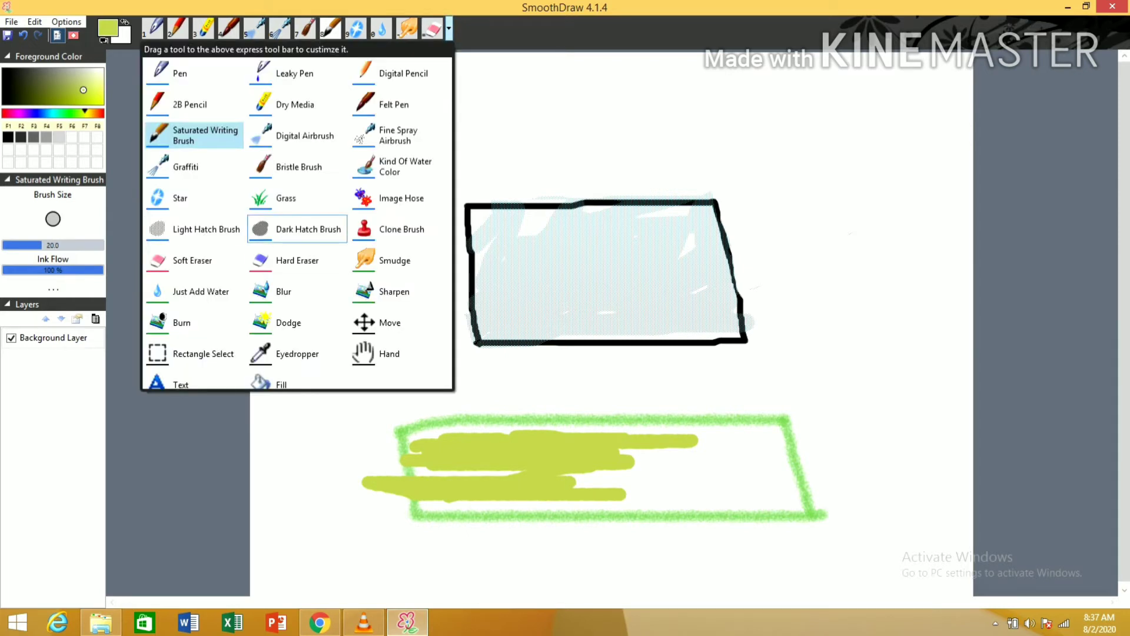
click(305, 229)
mouse_move(369, 484)
mouse_down()
mouse_move(379, 451)
mouse_move(384, 500)
mouse_move(359, 474)
mouse_up()
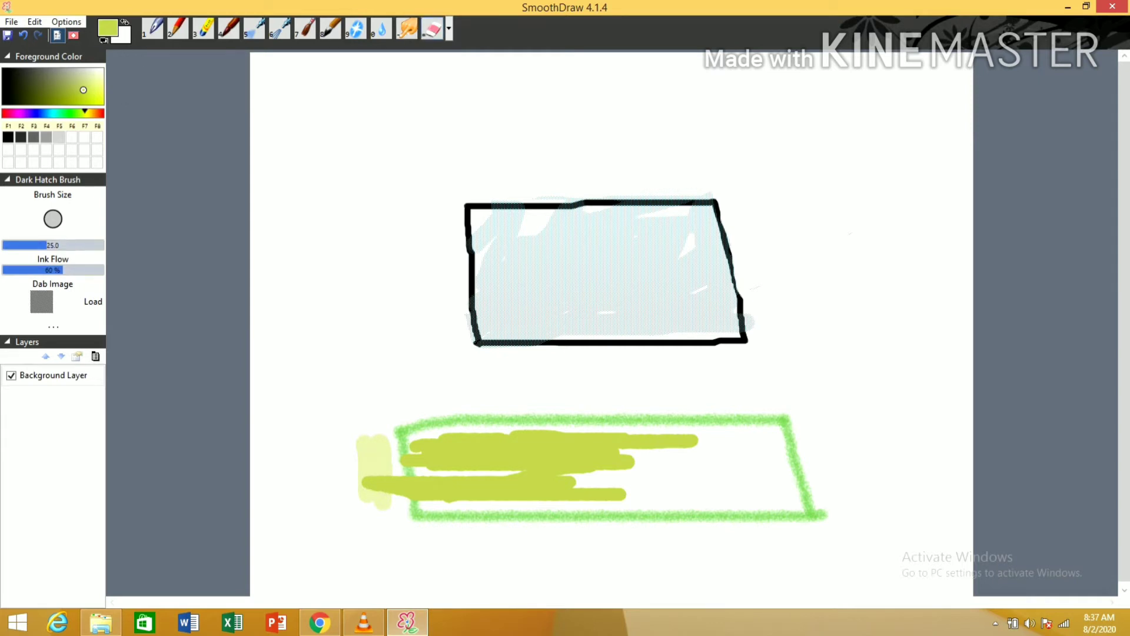
click(449, 29)
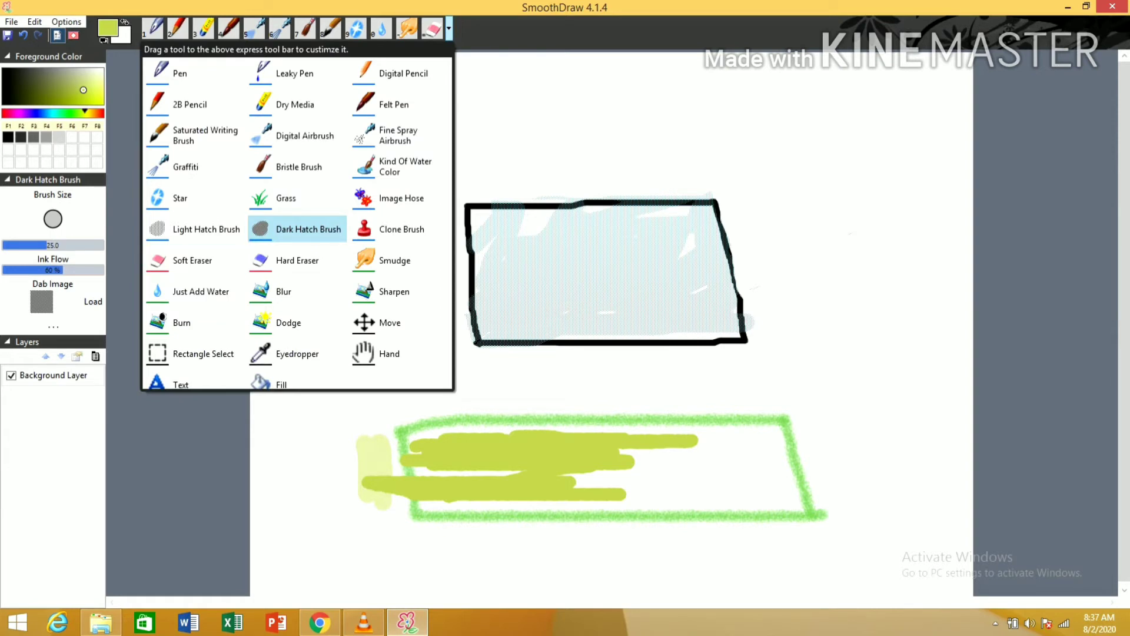
click(297, 260)
mouse_move(332, 509)
mouse_down()
mouse_move(360, 507)
mouse_move(361, 430)
mouse_move(383, 501)
mouse_move(386, 450)
mouse_move(395, 488)
mouse_up()
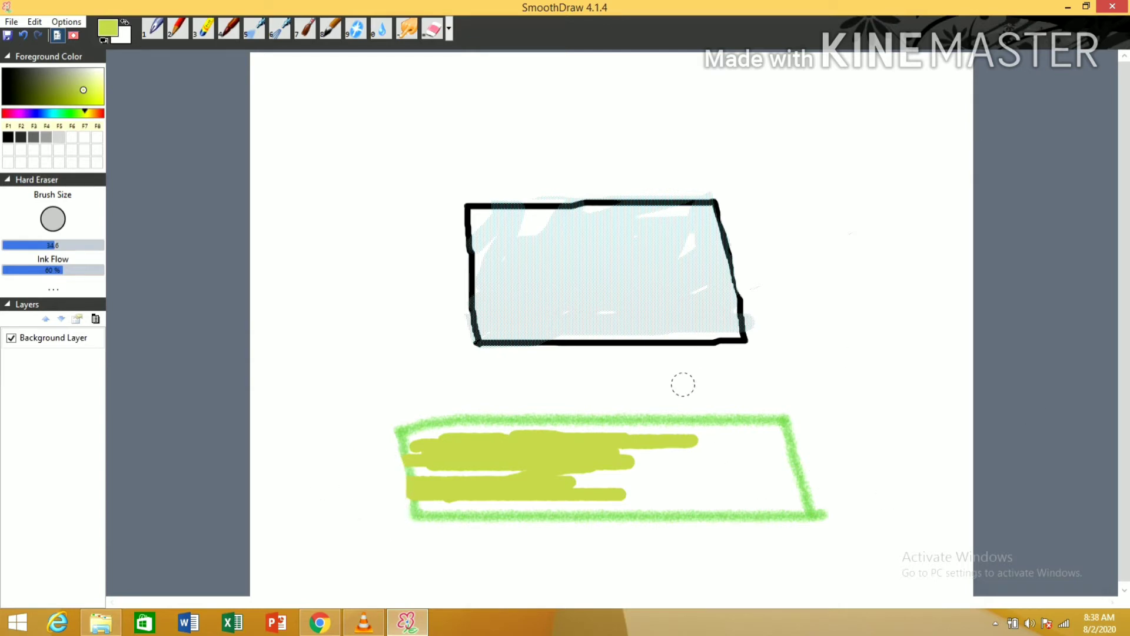
Stamp a yellow-green Star arc across the top, then reduce the brush size to 14.9
click(450, 29)
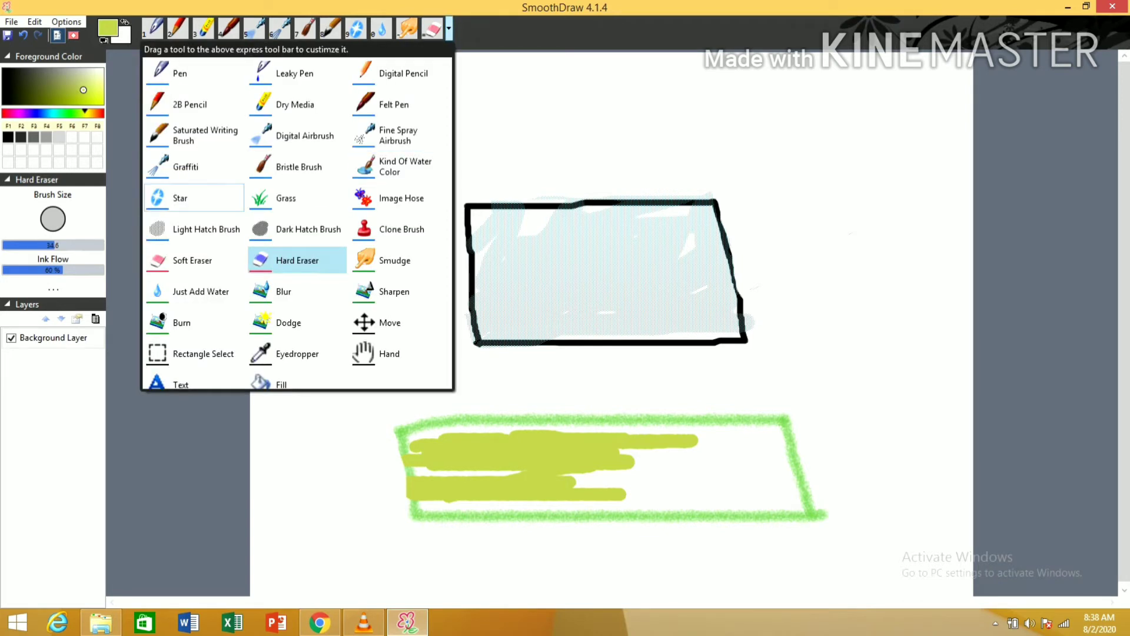
click(177, 198)
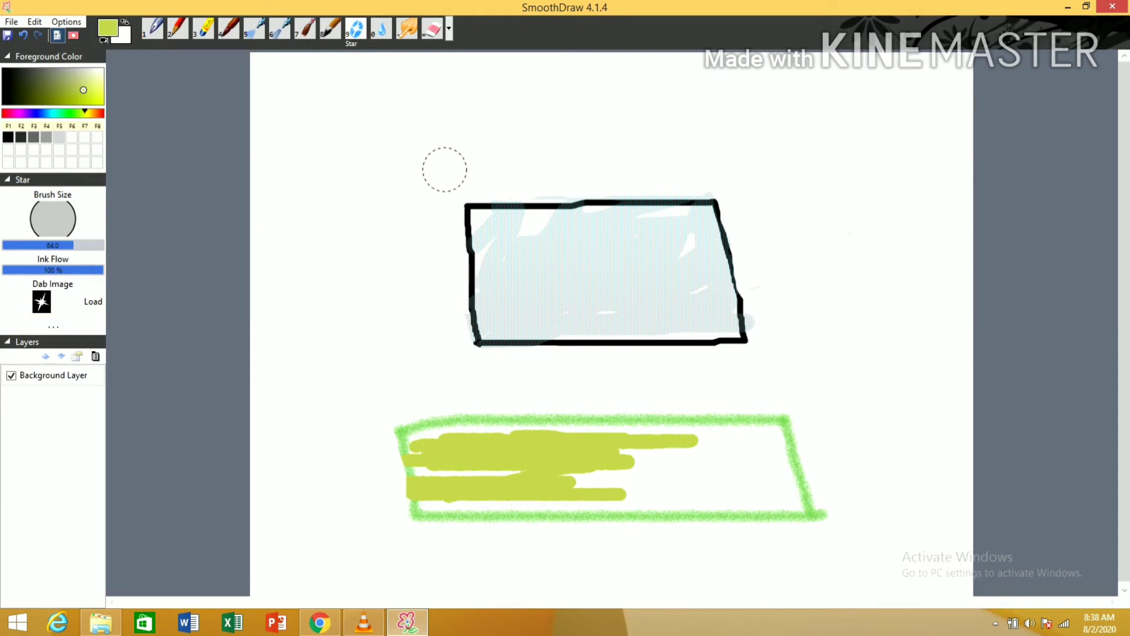
drag(435, 163, 930, 129)
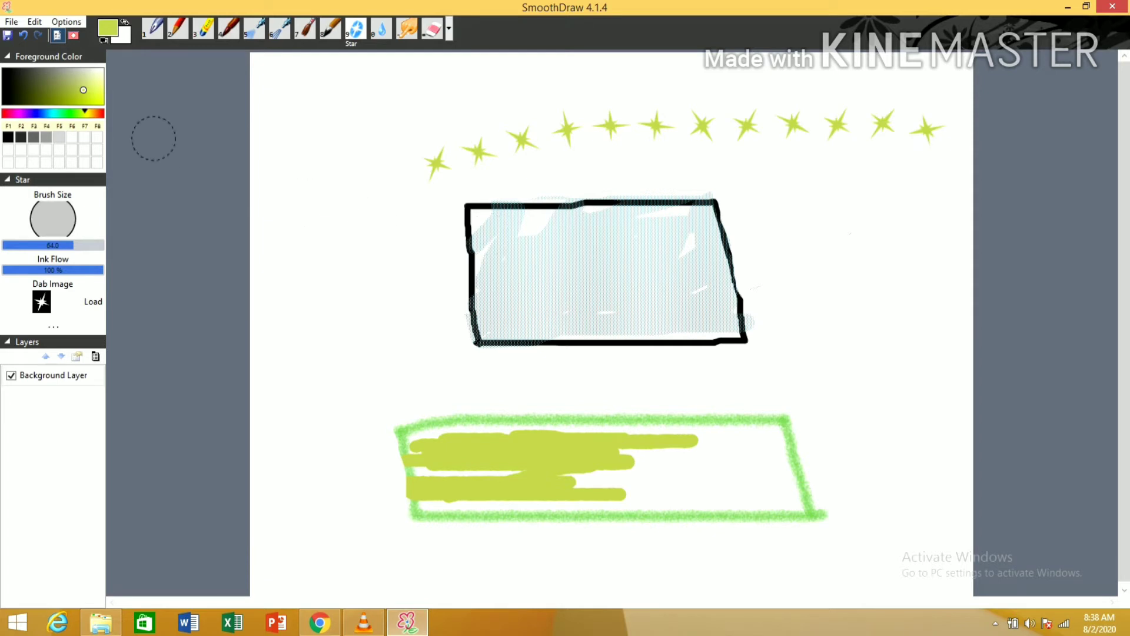
drag(74, 244, 35, 244)
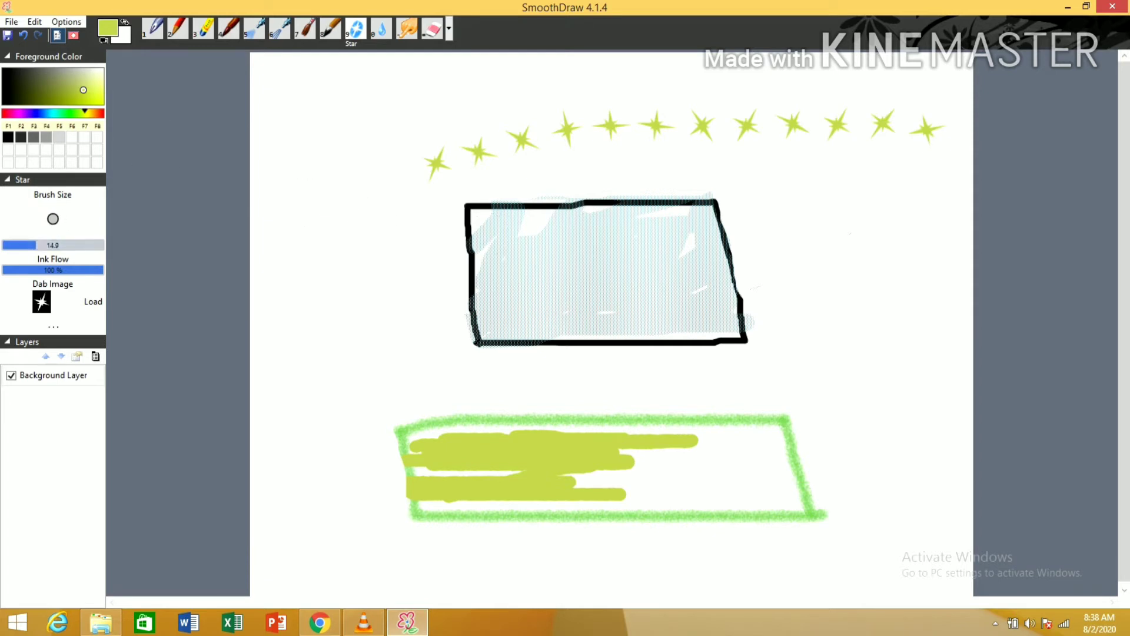
Paint two dotted lines of small blue stars, one along the top and one between the rectangles
click(37, 113)
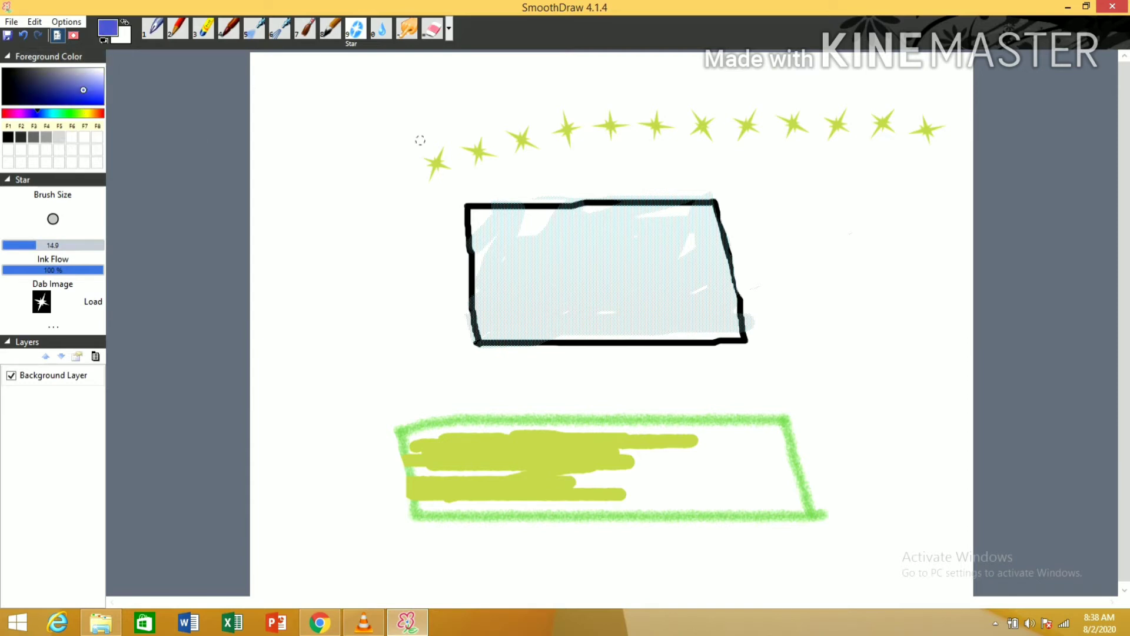
mouse_move(411, 124)
mouse_down()
mouse_move(550, 104)
mouse_move(851, 105)
mouse_up()
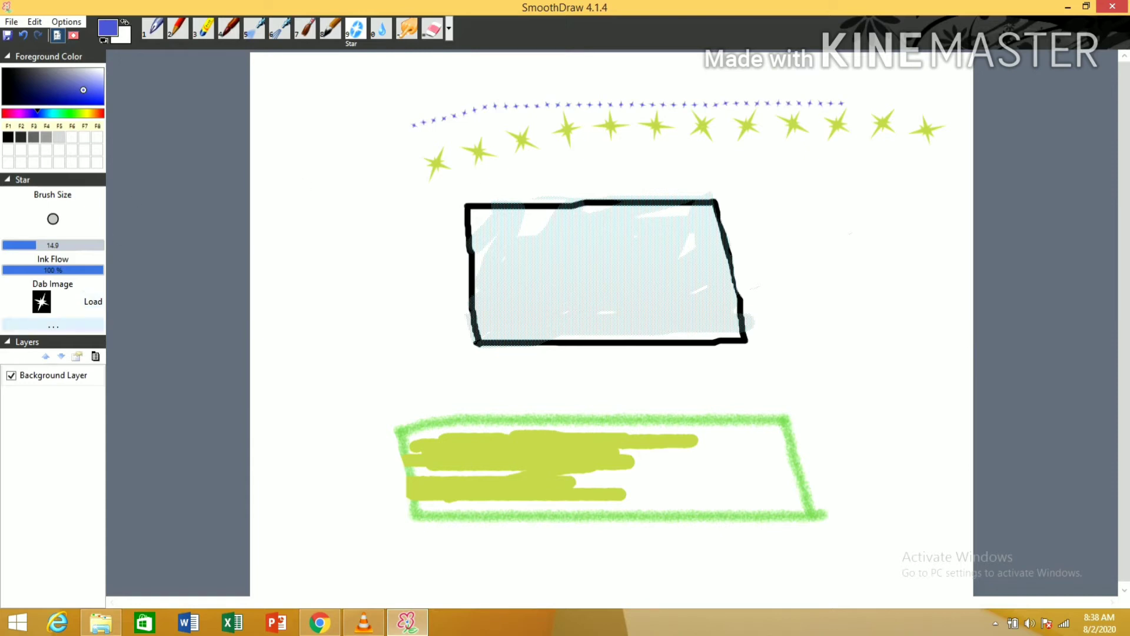
click(93, 302)
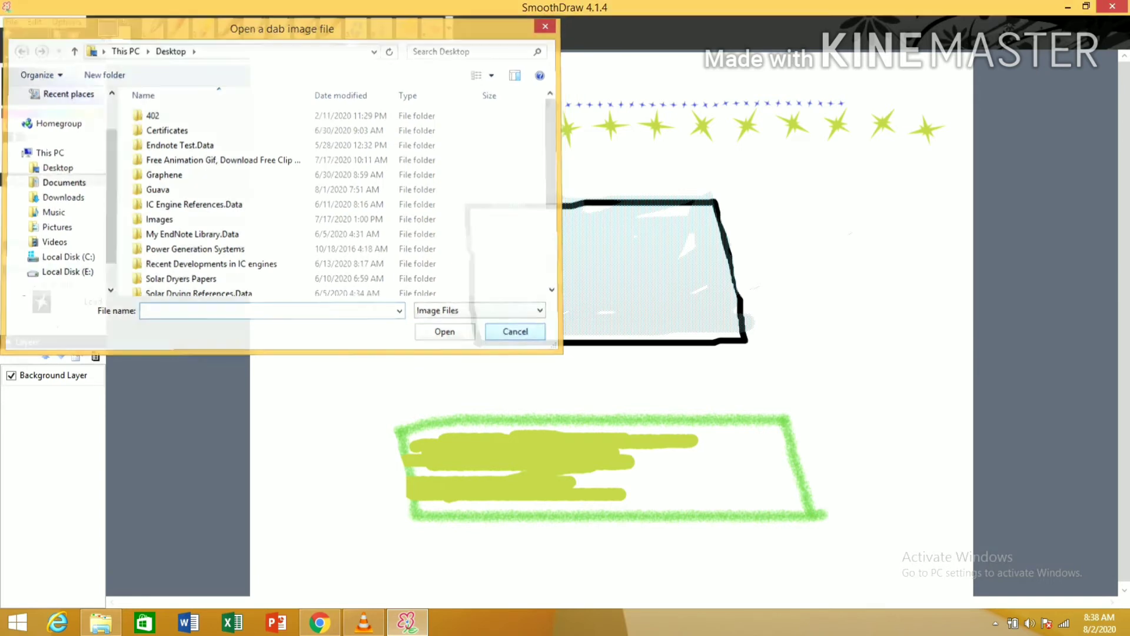
click(516, 332)
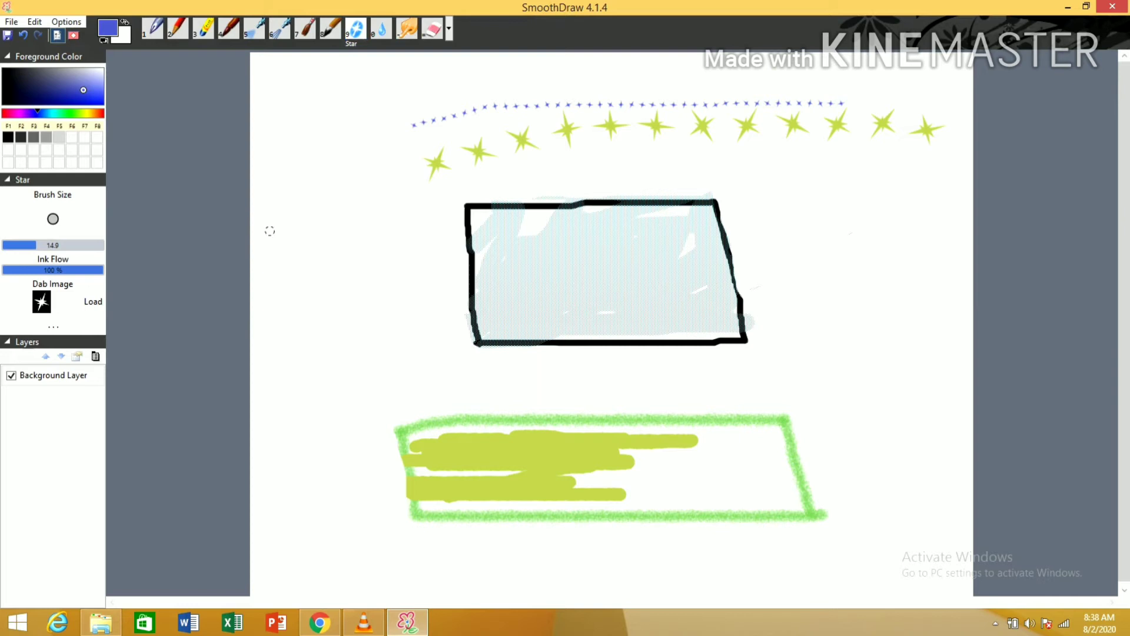
drag(439, 384, 781, 379)
click(449, 29)
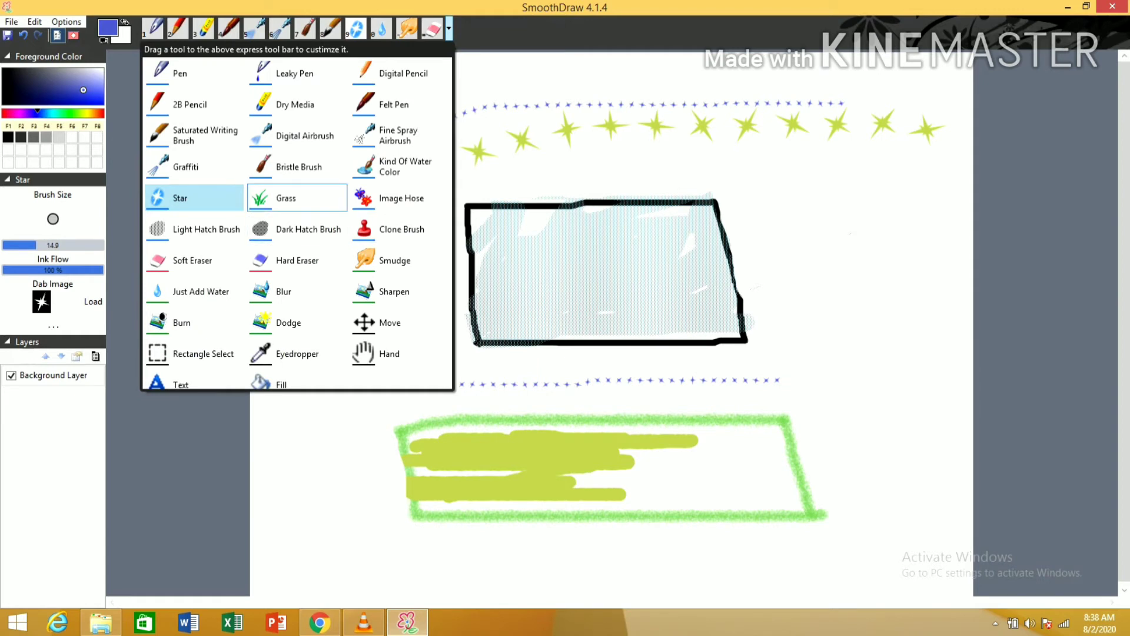
With the Grass brush, paint blue grass right of the rectangle, then green tufts on both sides
click(285, 198)
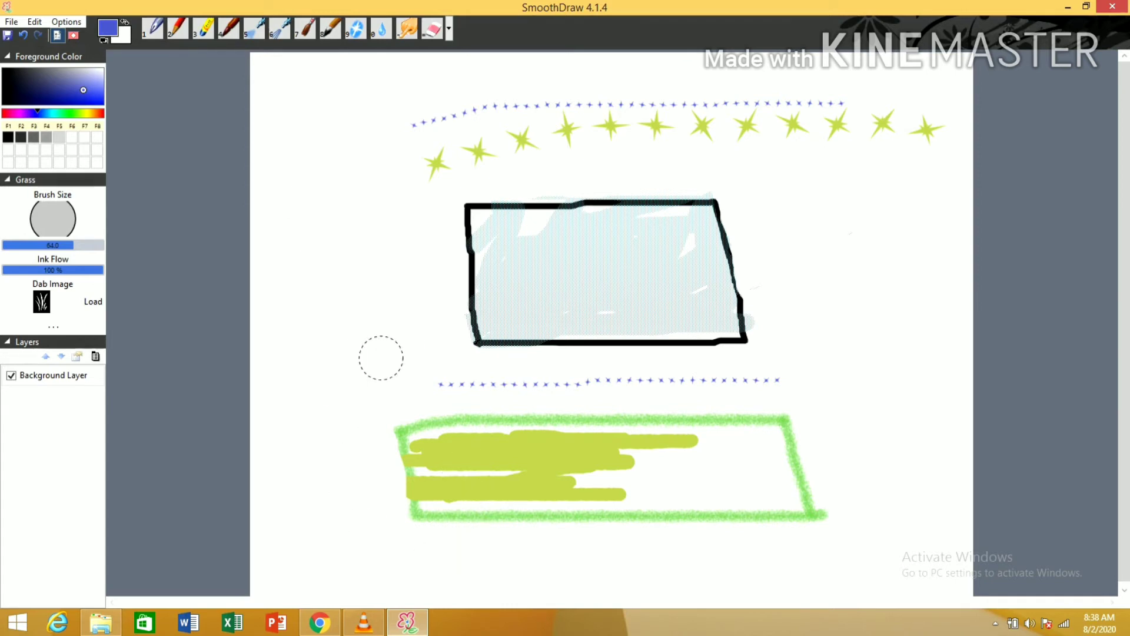
drag(783, 318, 909, 264)
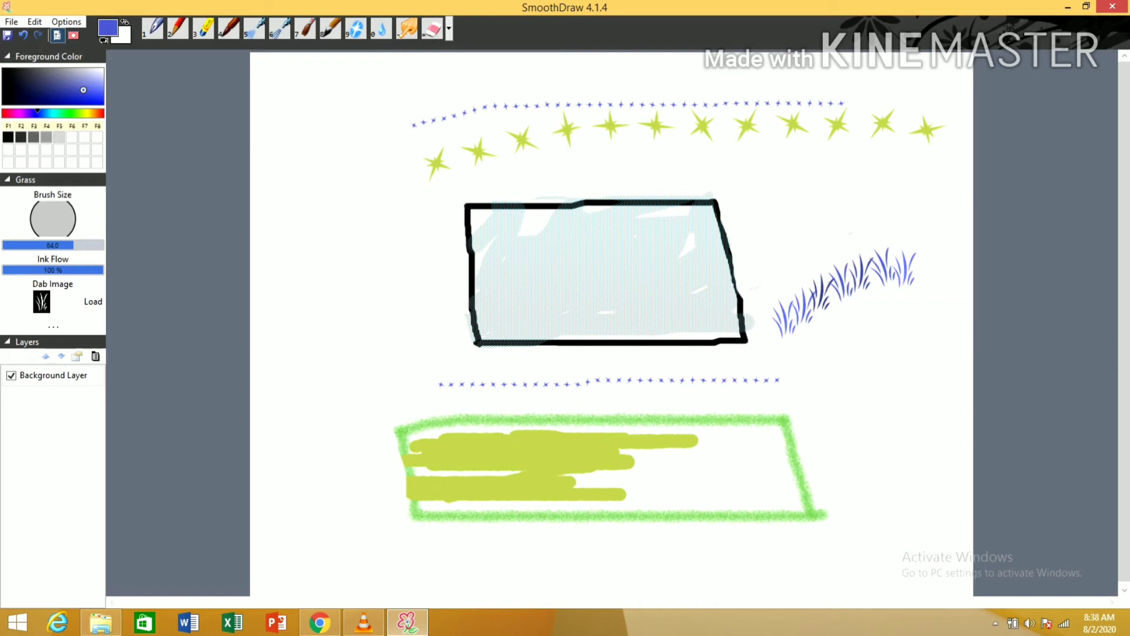
click(72, 113)
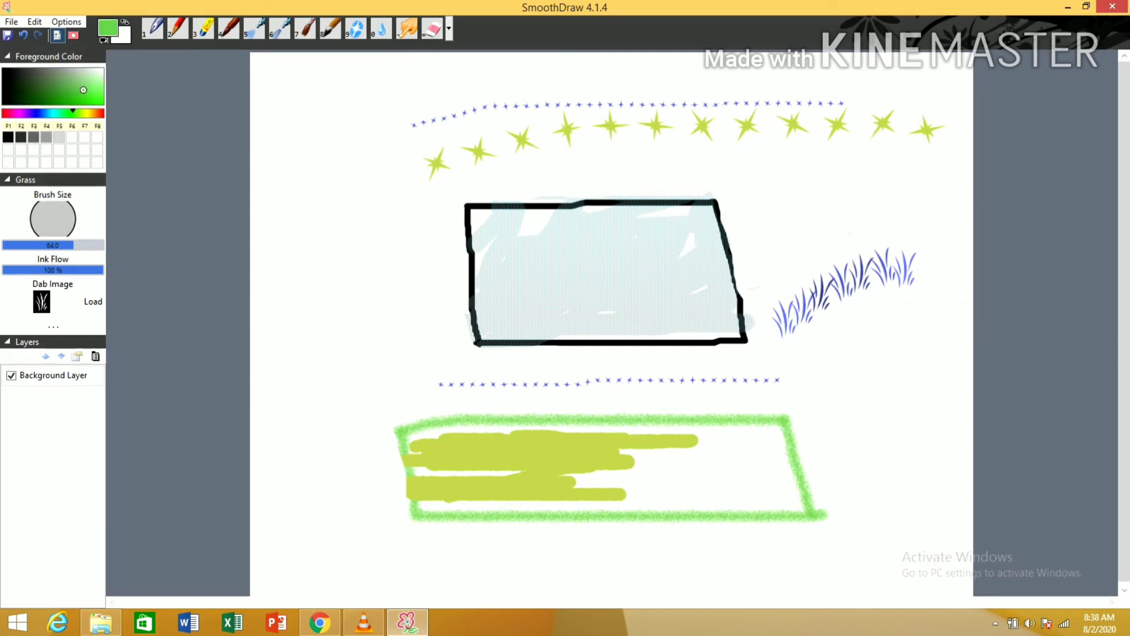
mouse_move(790, 354)
mouse_down()
mouse_move(807, 358)
mouse_move(913, 312)
mouse_up()
drag(848, 431, 909, 352)
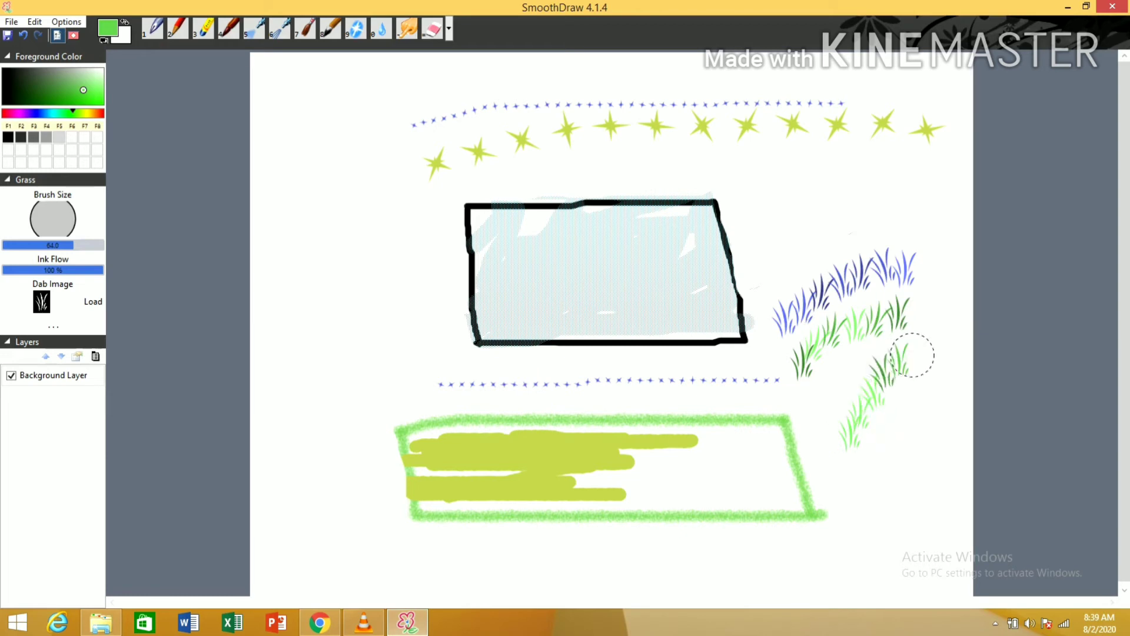
mouse_move(324, 384)
mouse_down()
mouse_move(340, 353)
mouse_move(431, 305)
mouse_up()
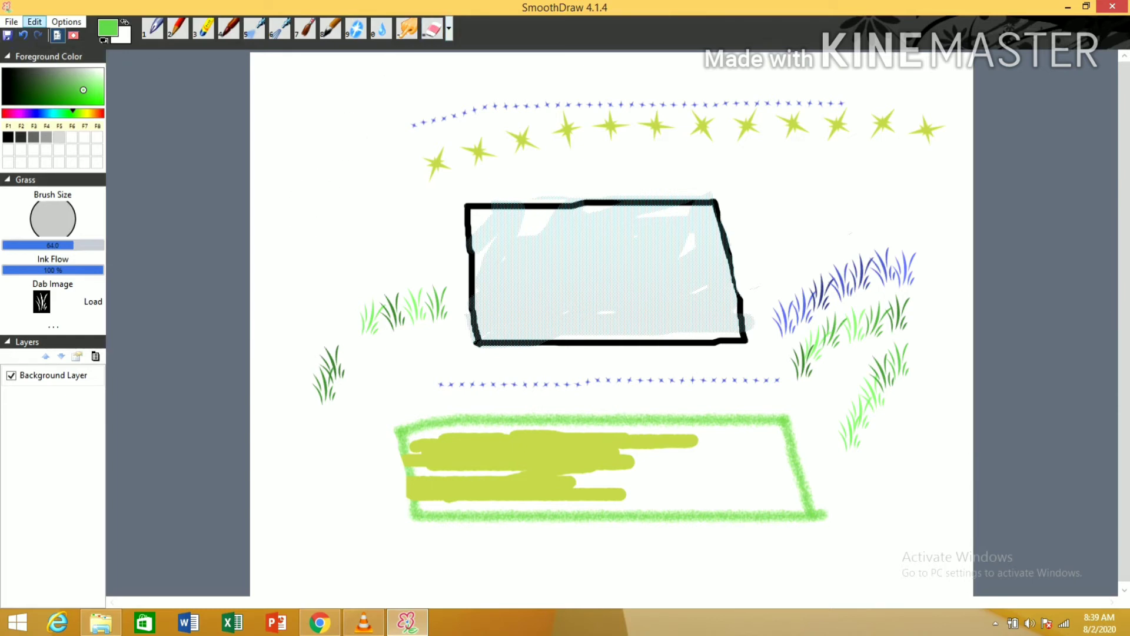
click(449, 28)
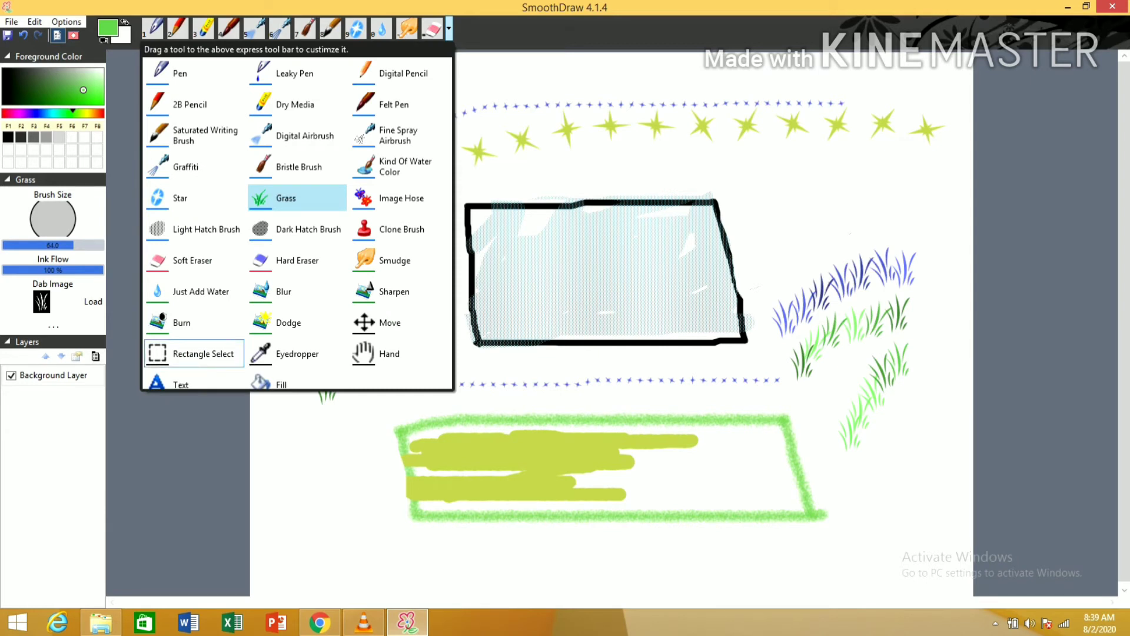
Select the area around the rectangle, grass and lower star line, clear it, and deselect
click(194, 354)
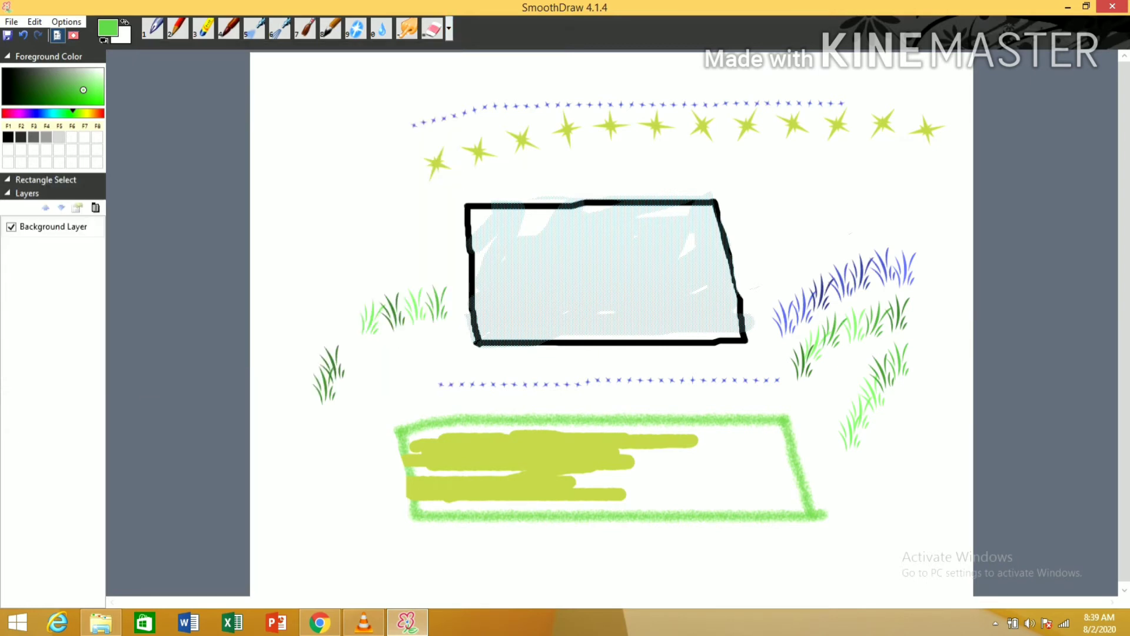
mouse_move(289, 196)
mouse_down()
mouse_move(345, 403)
mouse_move(695, 383)
mouse_move(804, 394)
mouse_move(908, 424)
mouse_move(920, 454)
mouse_up()
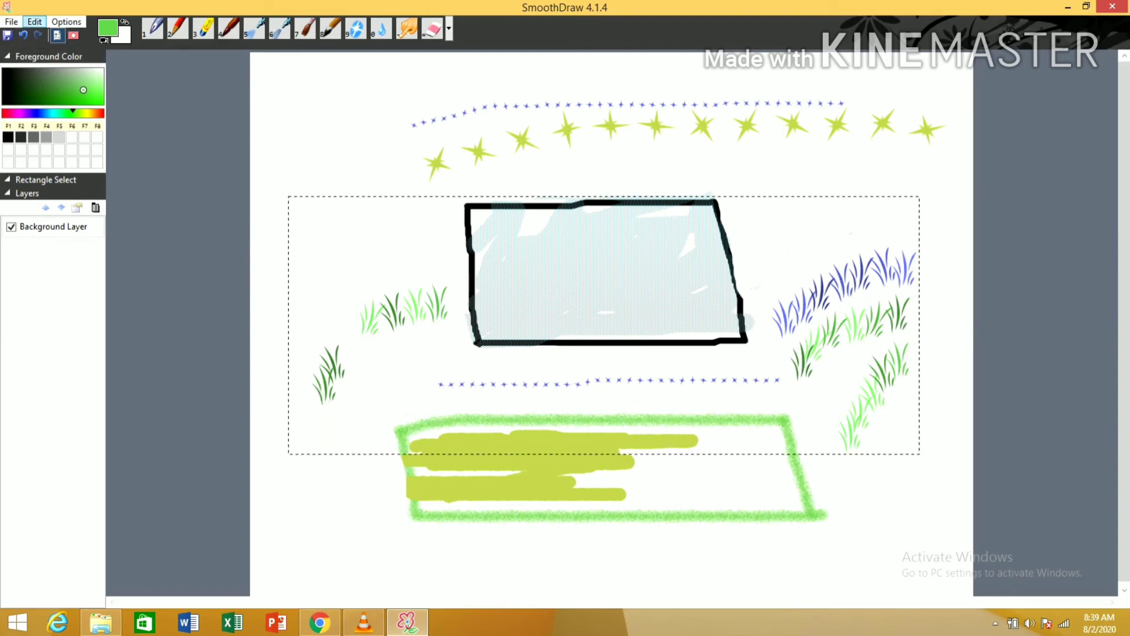
click(34, 21)
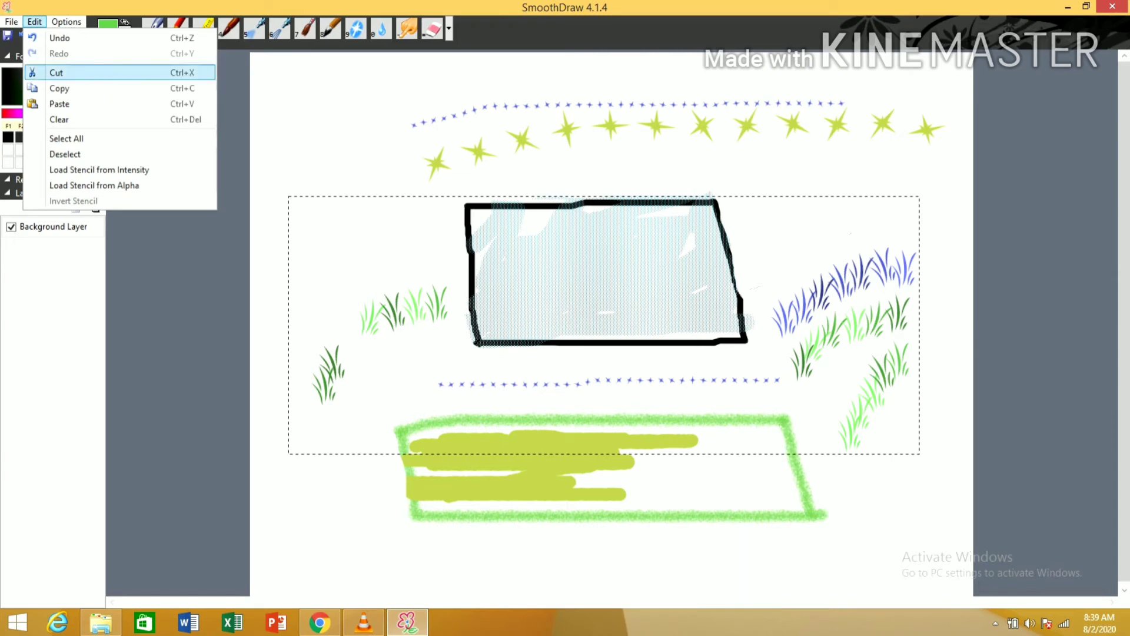
click(59, 119)
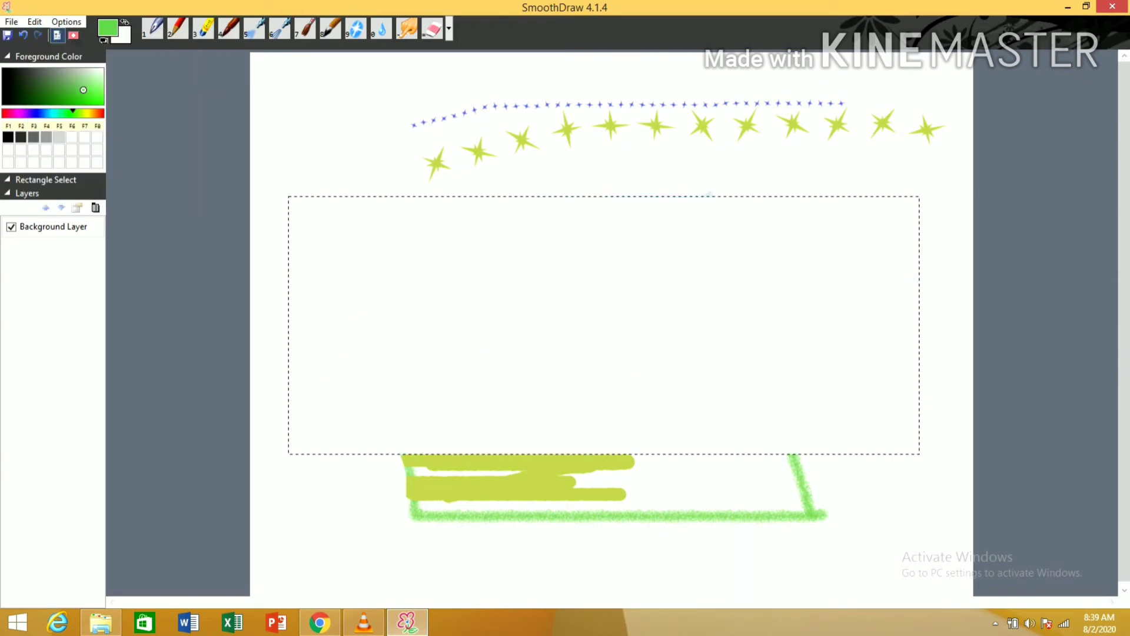
key(ctrl+d)
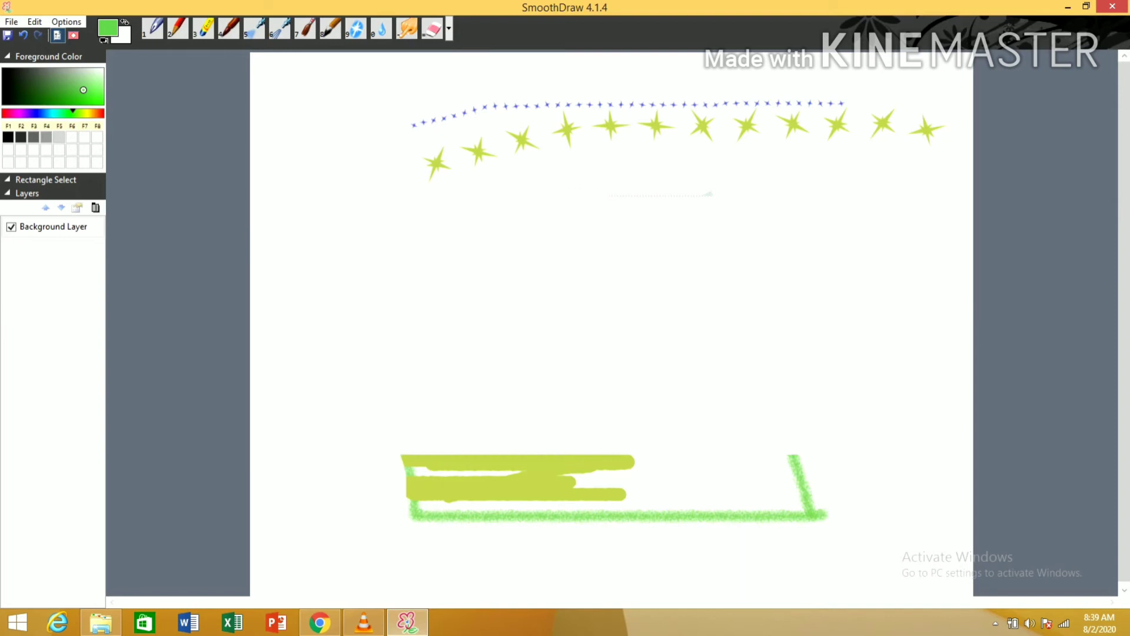
Select the whole canvas and clear it, removing the remaining stars and green rectangle
click(35, 21)
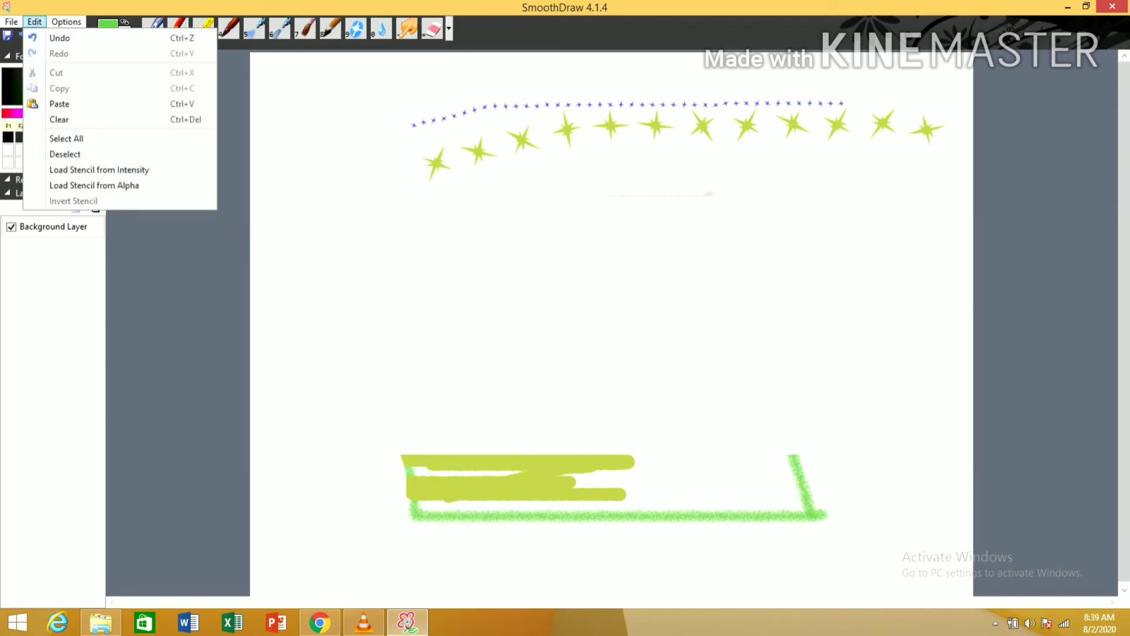
click(67, 139)
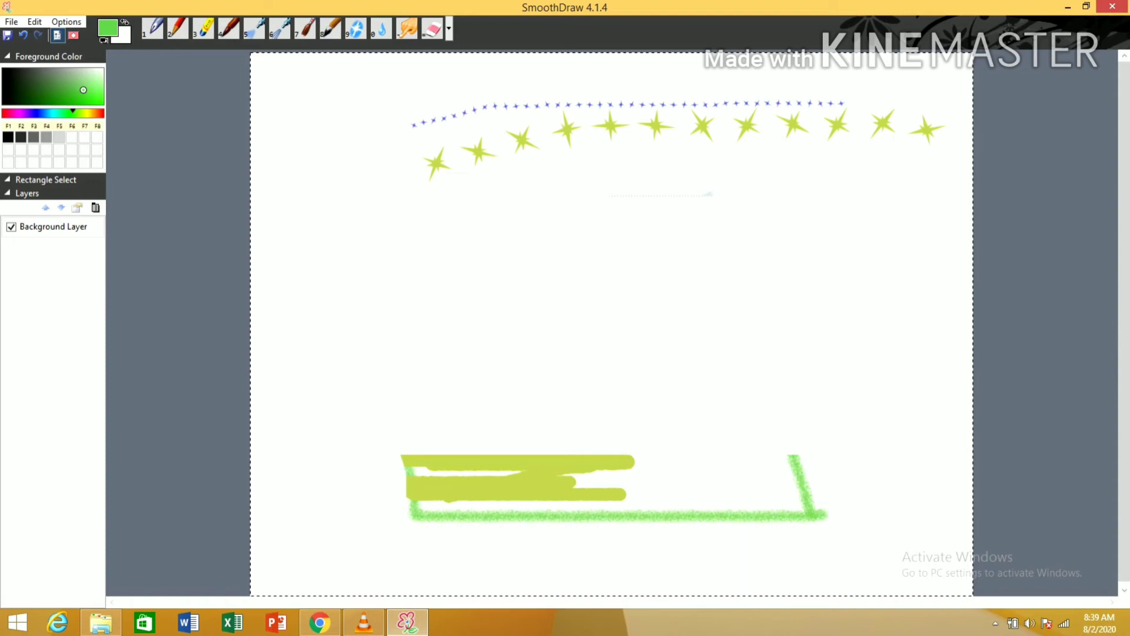
click(34, 21)
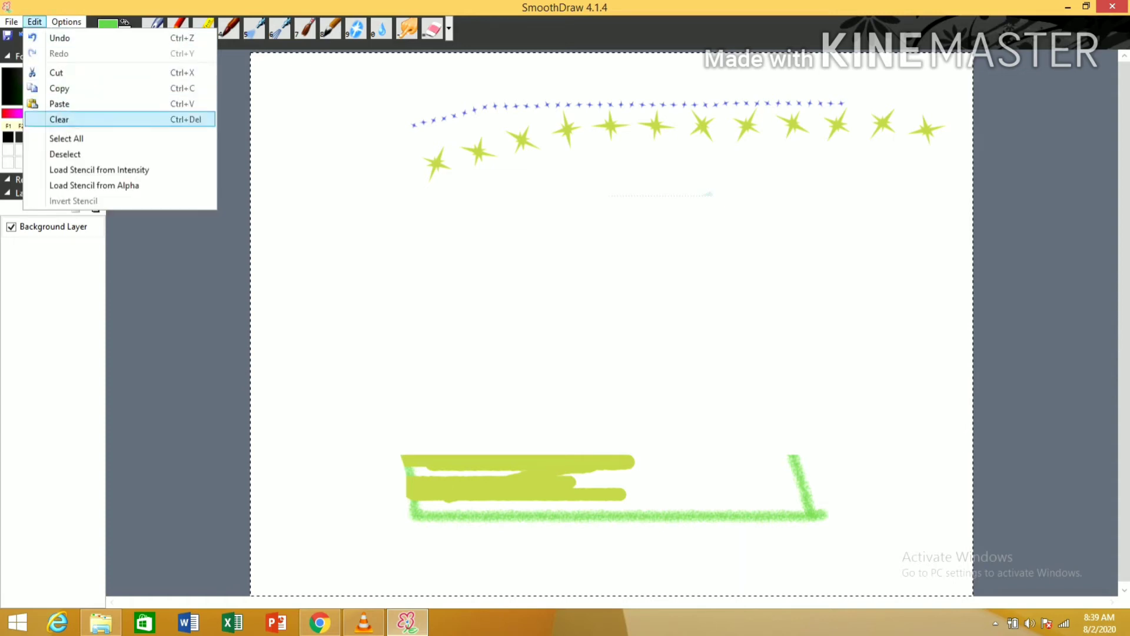
click(59, 119)
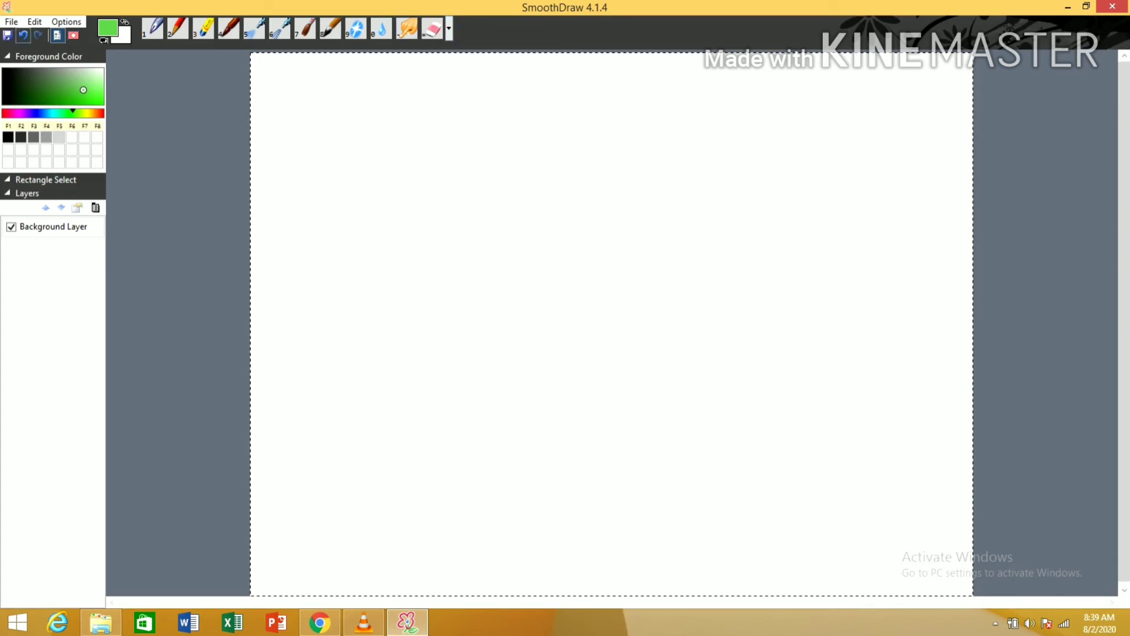
Browse the File and Edit menus with the arrow keys
click(11, 21)
key(Down)
key(Down)
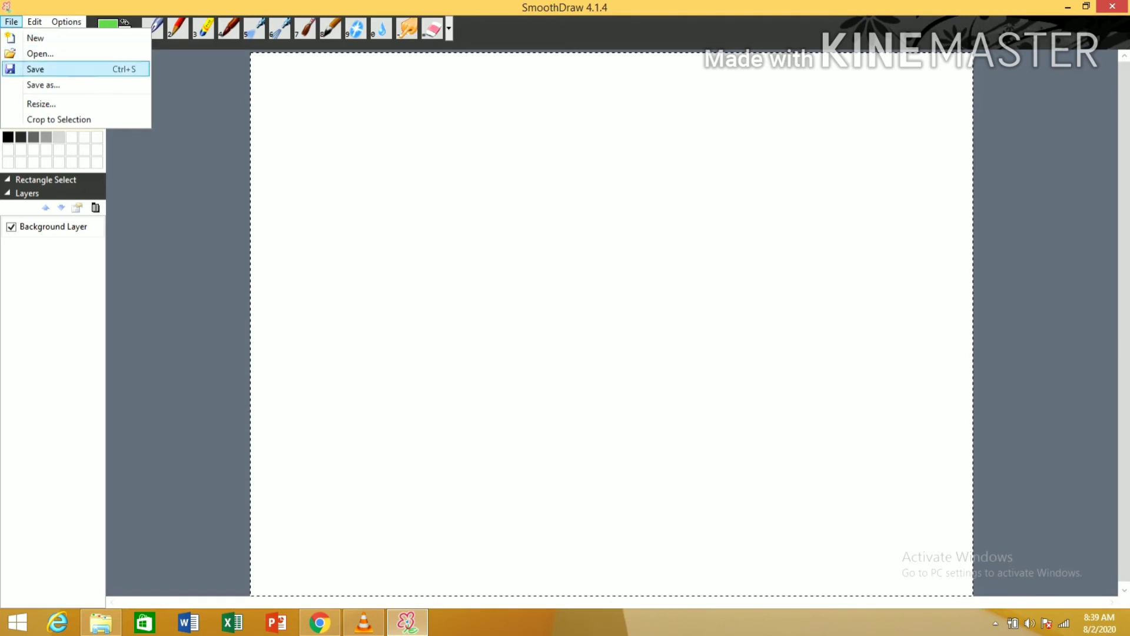
key(Down)
key(Down)
key(Up)
key(Up)
key(Up)
key(Right)
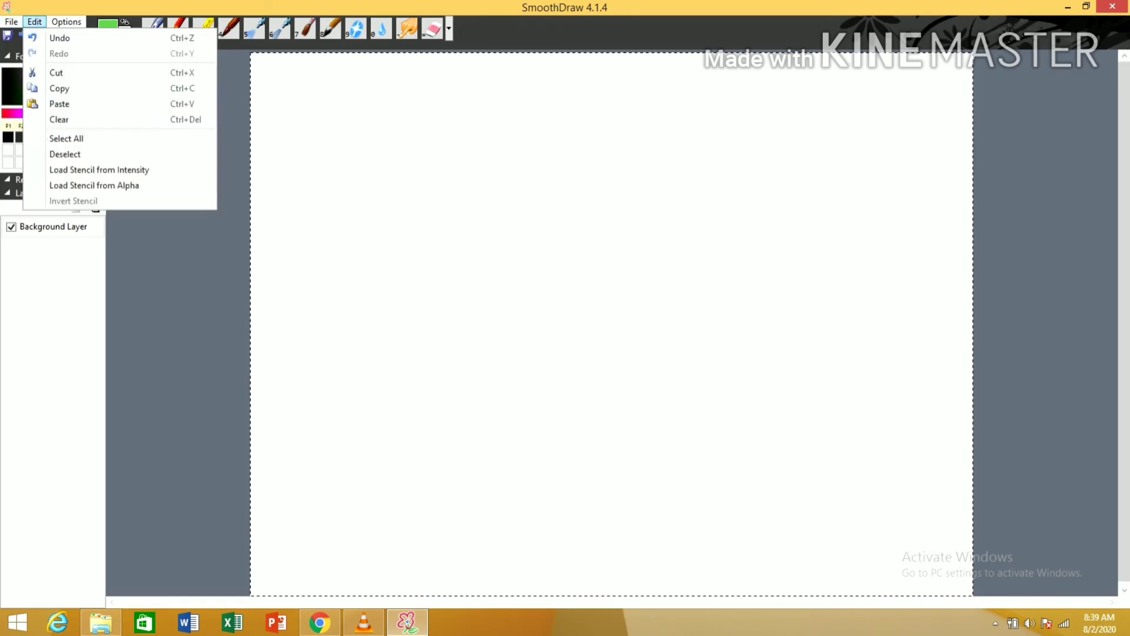
key(Down)
key(Down)
key(Down)
key(Down)
key(Down)
key(Down)
key(Down)
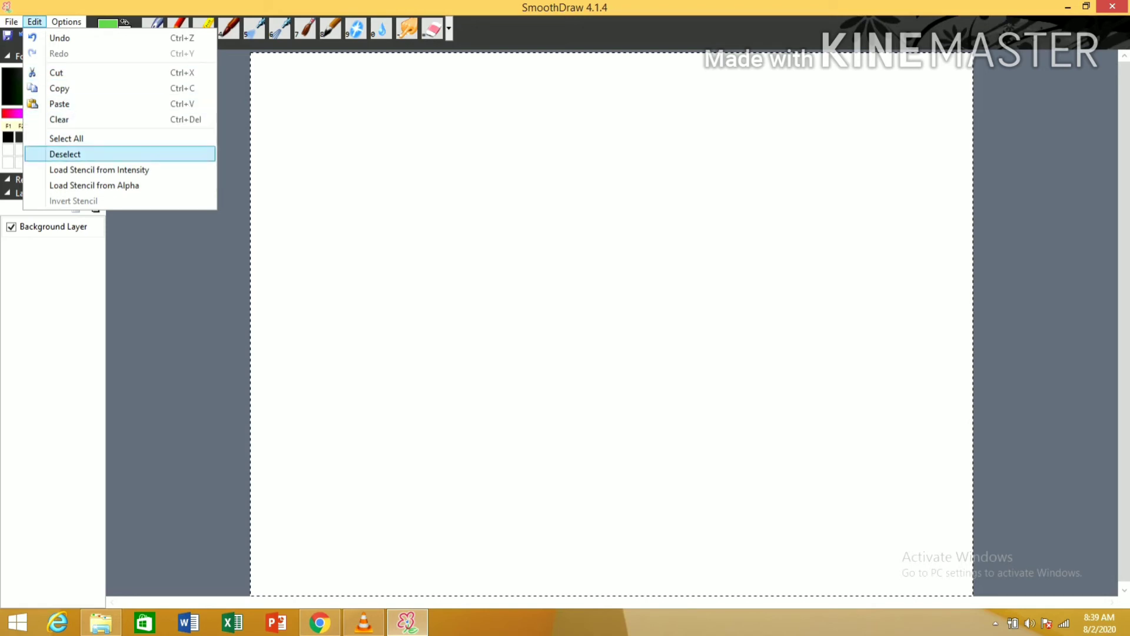
Arrow through the Edit and Options menus, close them, and show the full drawing tool list
key(Up)
key(Up)
key(Up)
key(Up)
key(Right)
key(Escape)
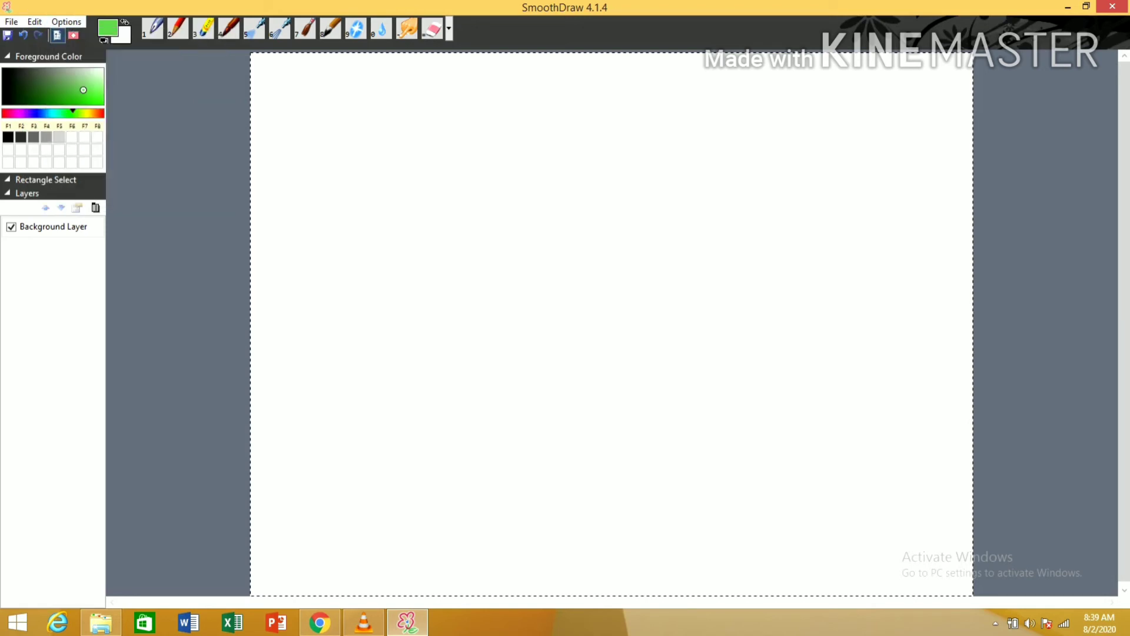
key(Down)
key(Down)
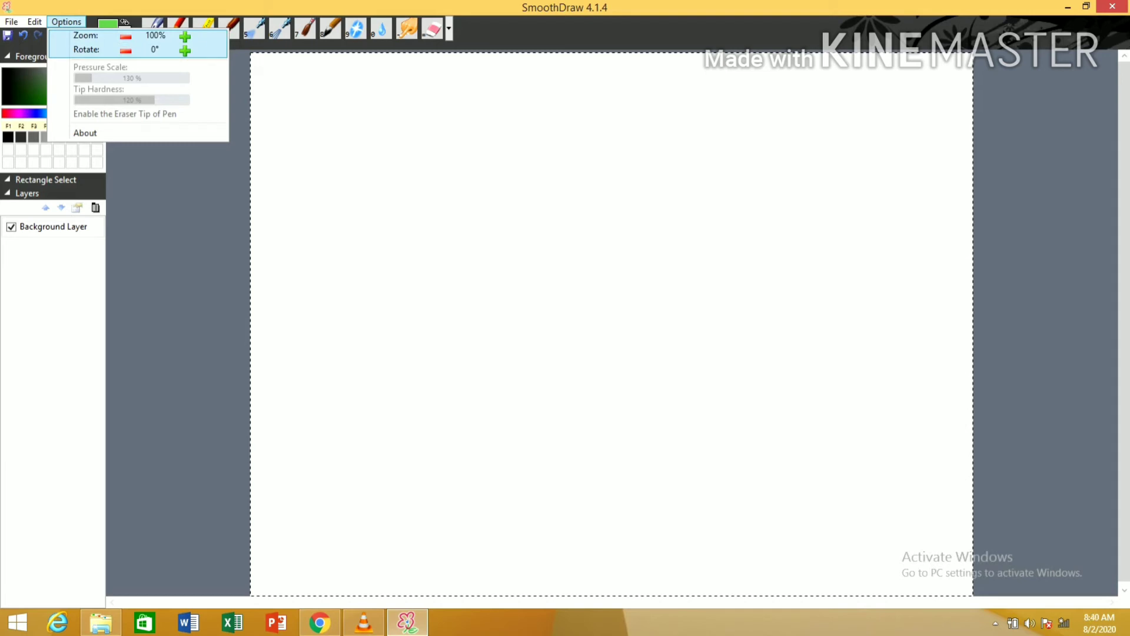
key(Left)
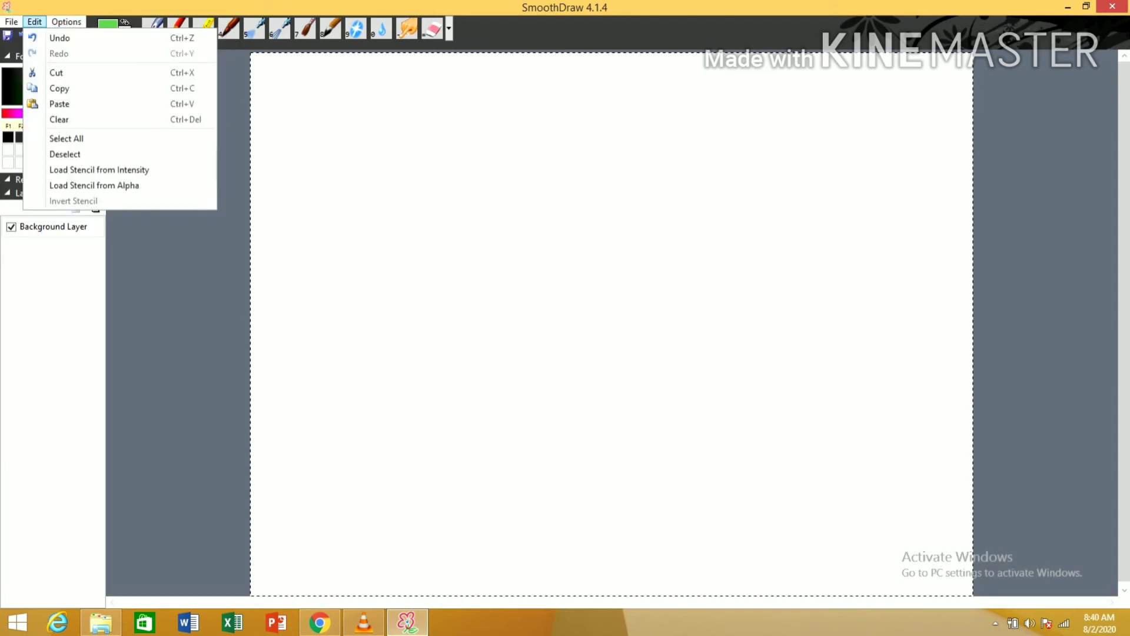
key(Right)
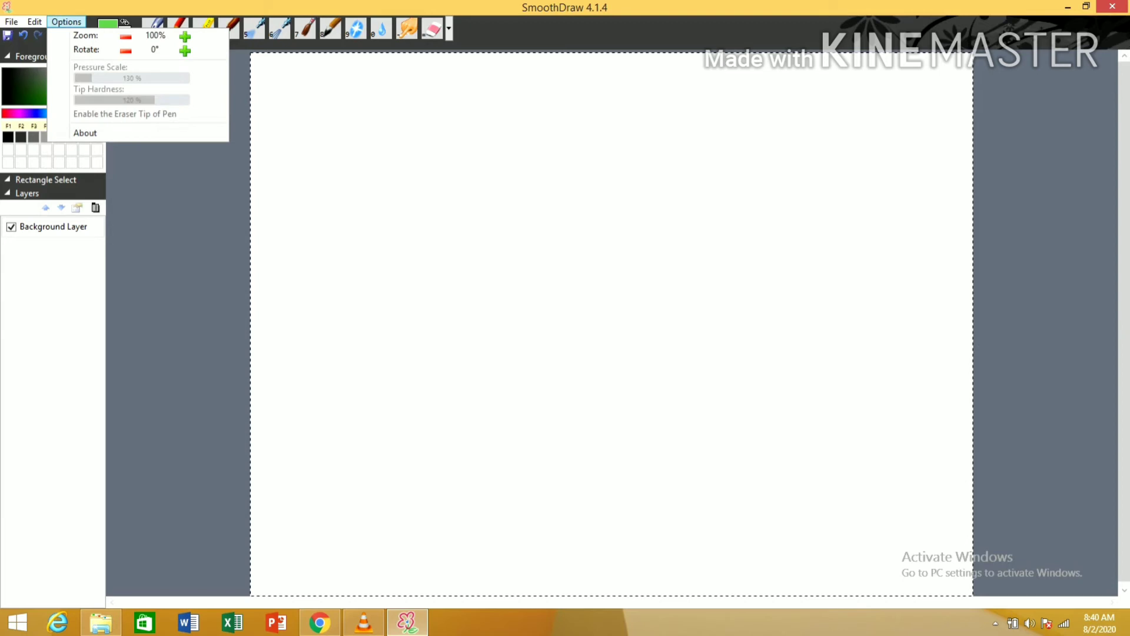
key(Escape)
click(449, 28)
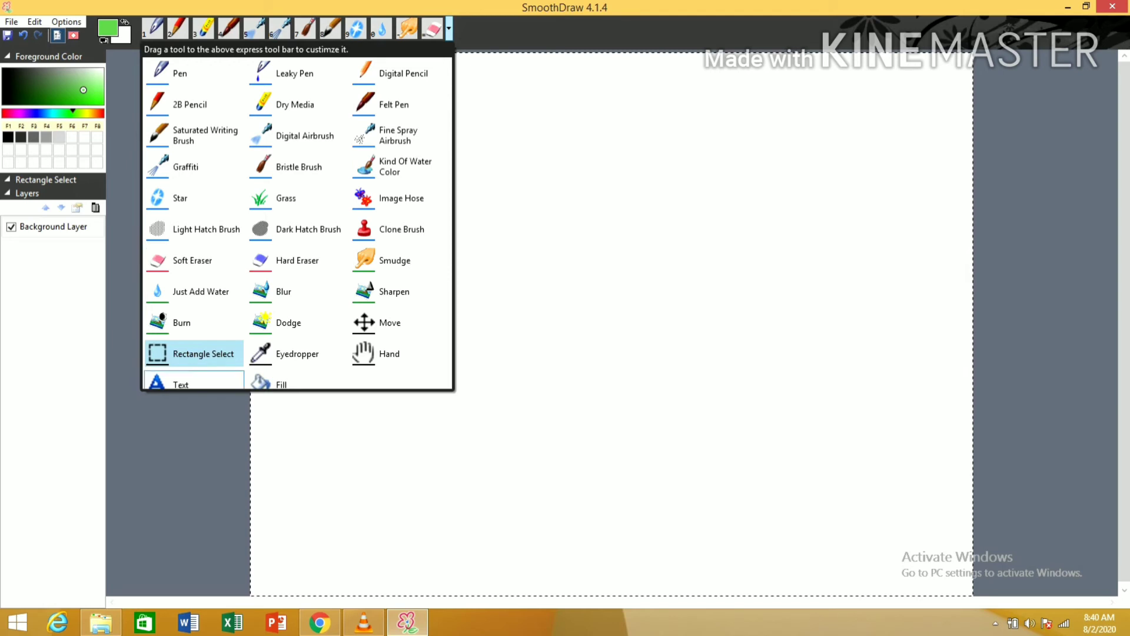
With the Text tool, enter 'Book' and apply it as small green text near the centre
click(190, 382)
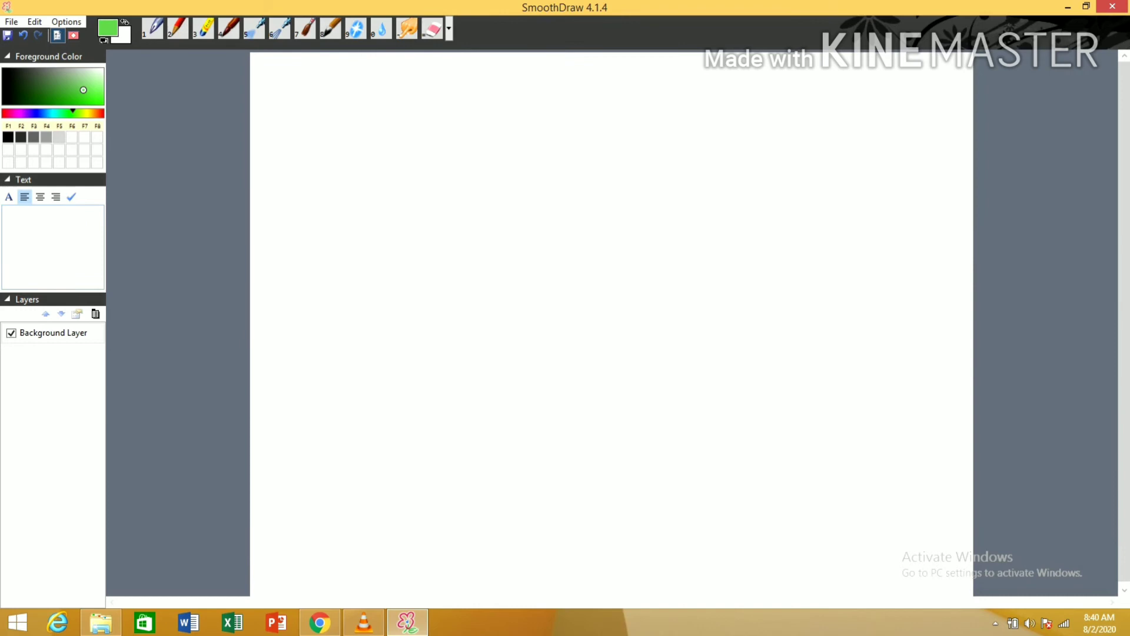
click(44, 239)
text(Boo)
text(k)
click(72, 197)
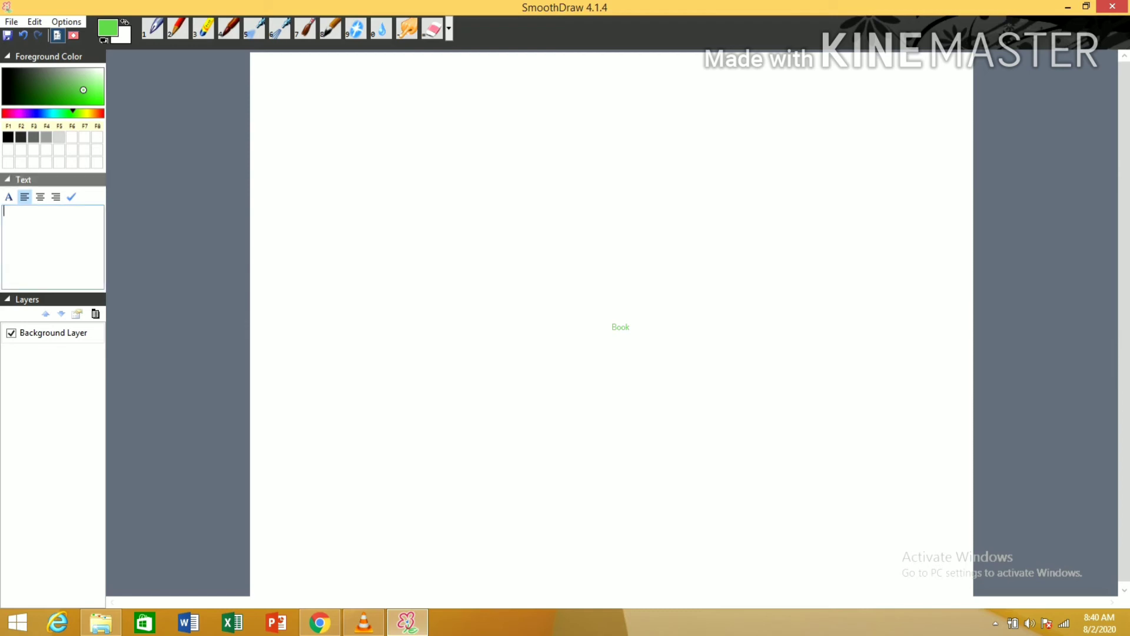
Collapse and re-expand the Text panel, then bring up the Select Font chooser
click(23, 179)
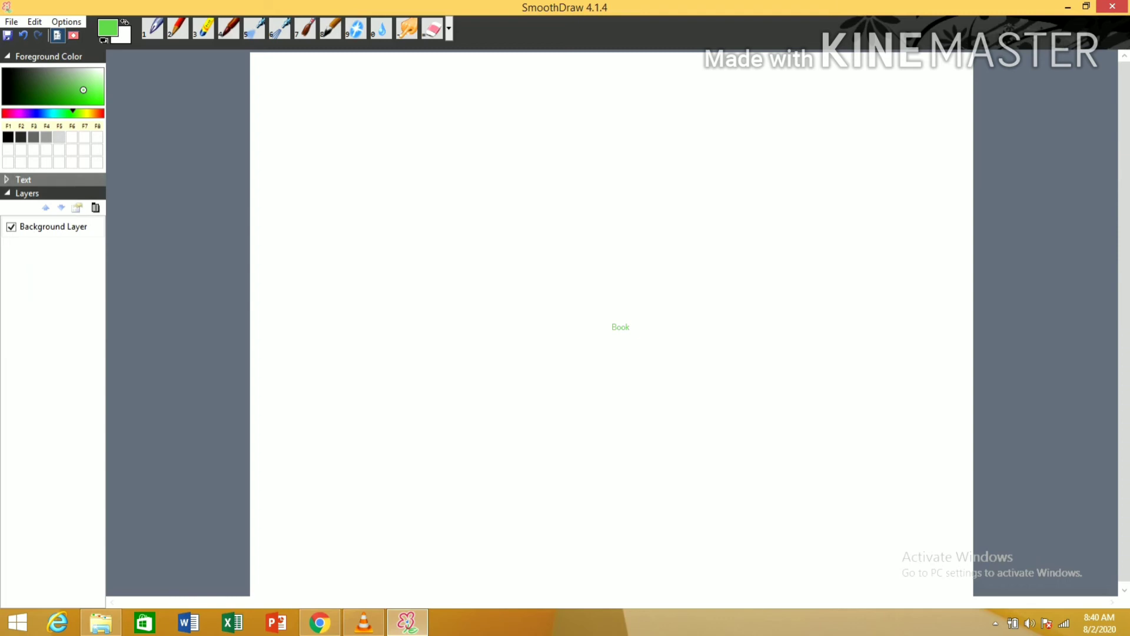
click(23, 179)
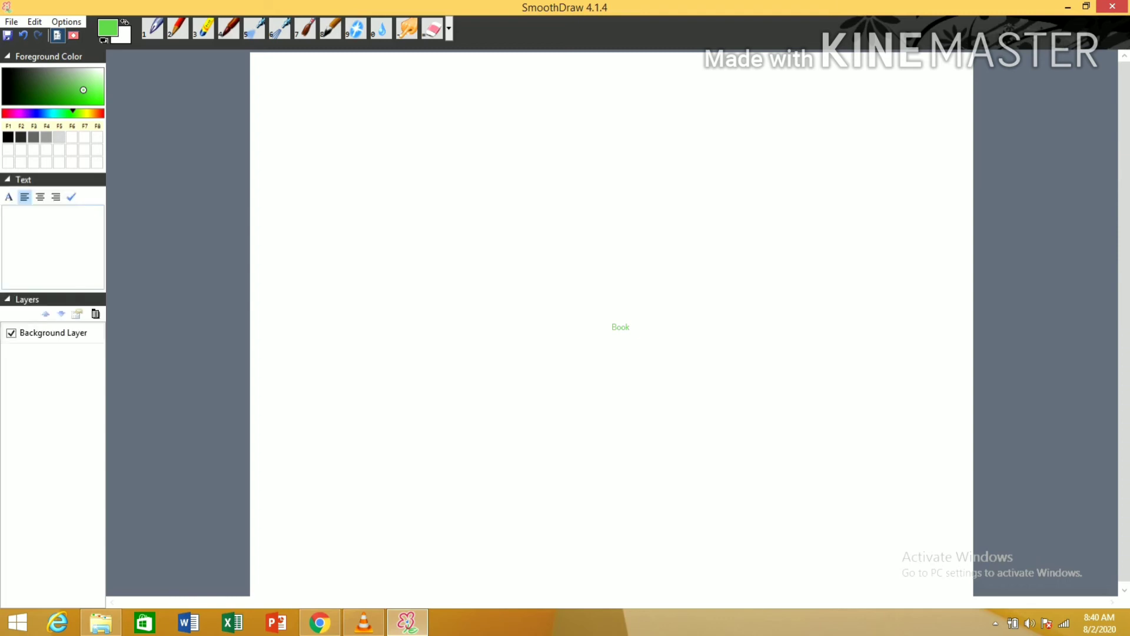
click(9, 197)
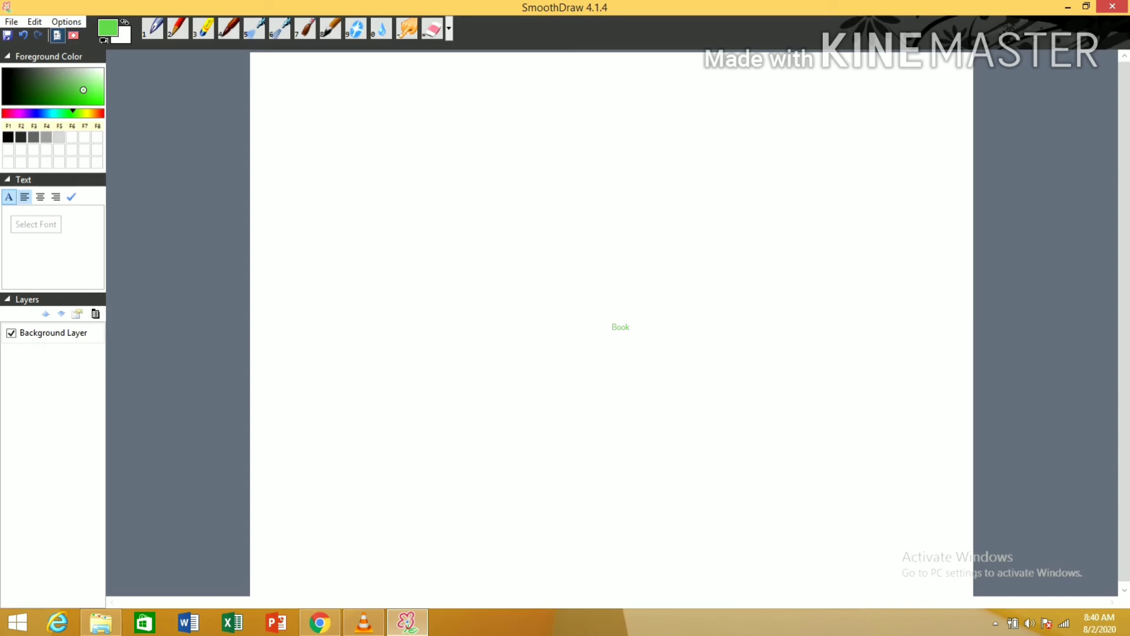
Add a bold 18-point Modern No. 20 'Book' below the first and colour it teal
click(36, 224)
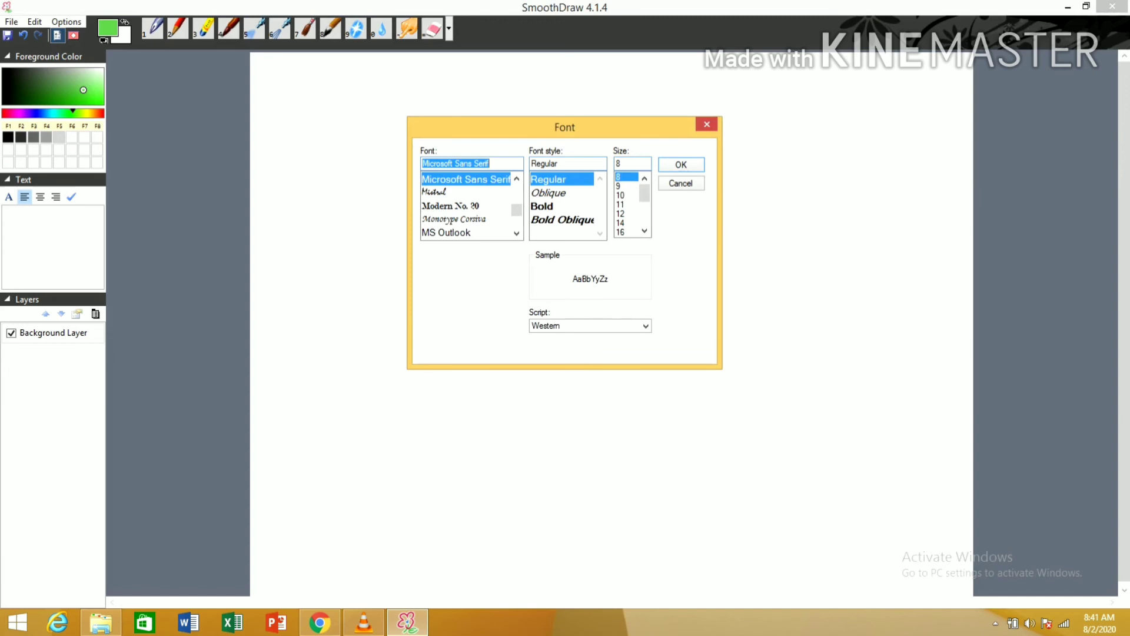
key(Down)
key(Down)
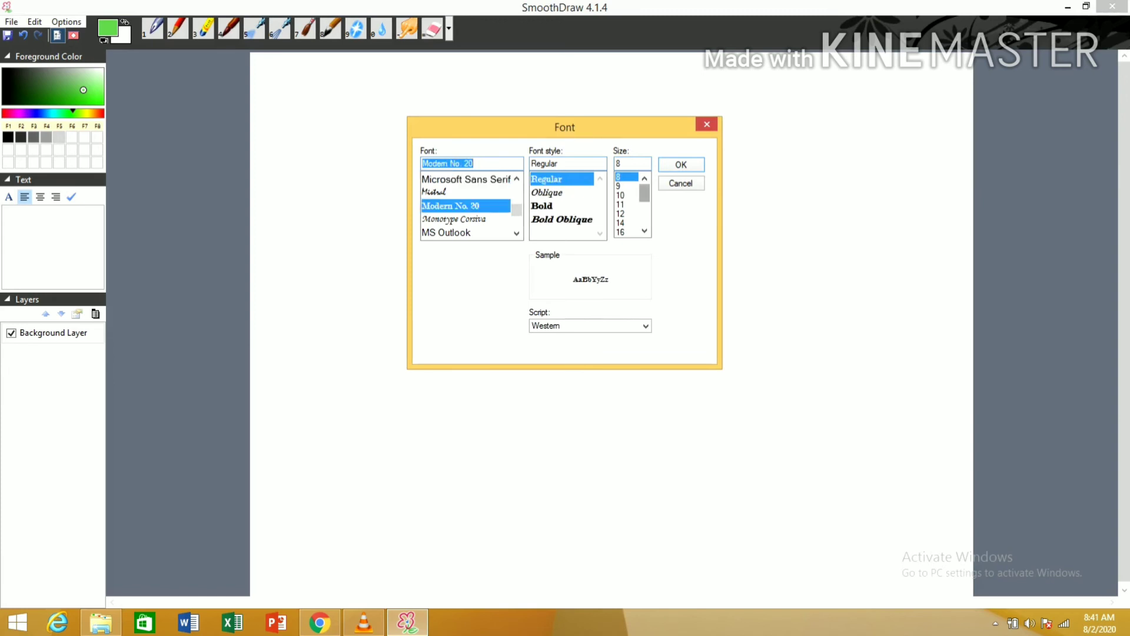
scroll(631, 205, down, 2)
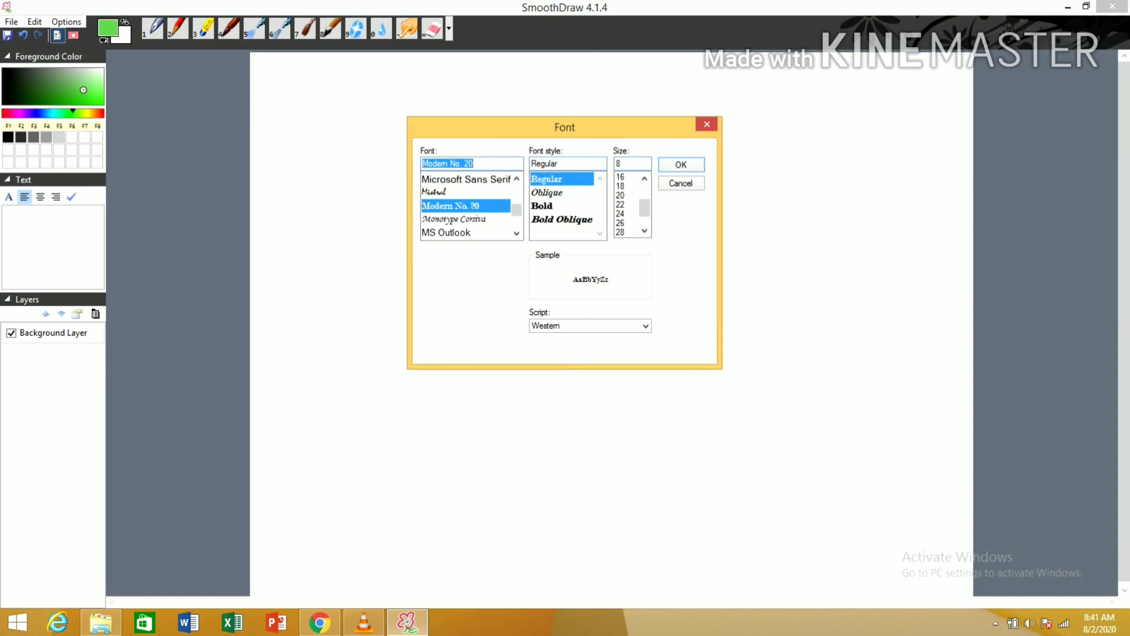
click(626, 185)
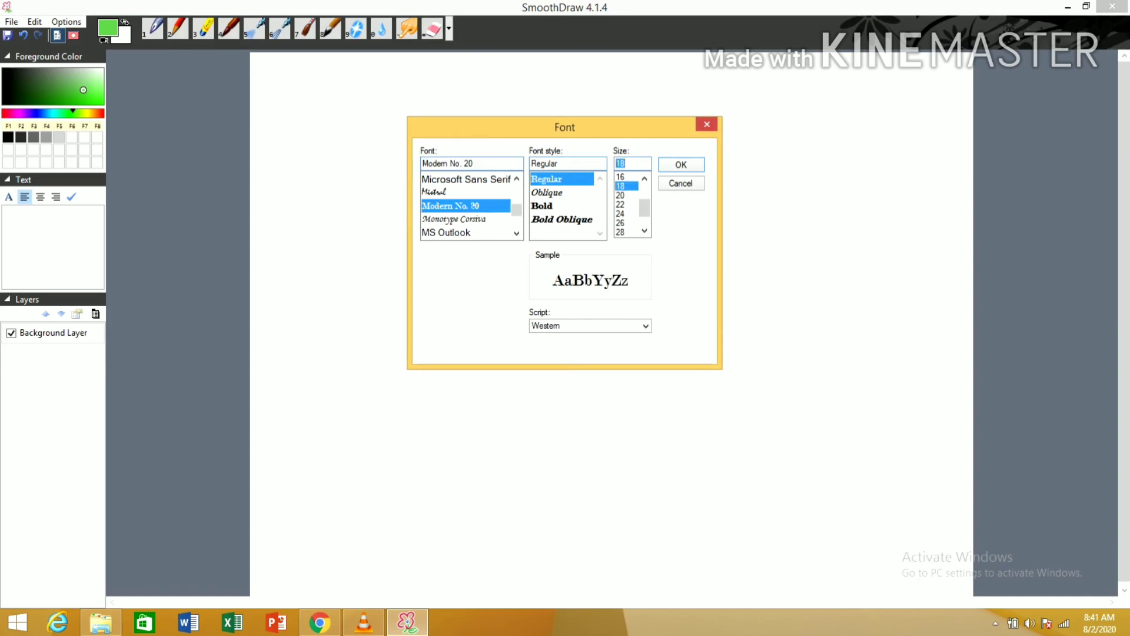
click(542, 206)
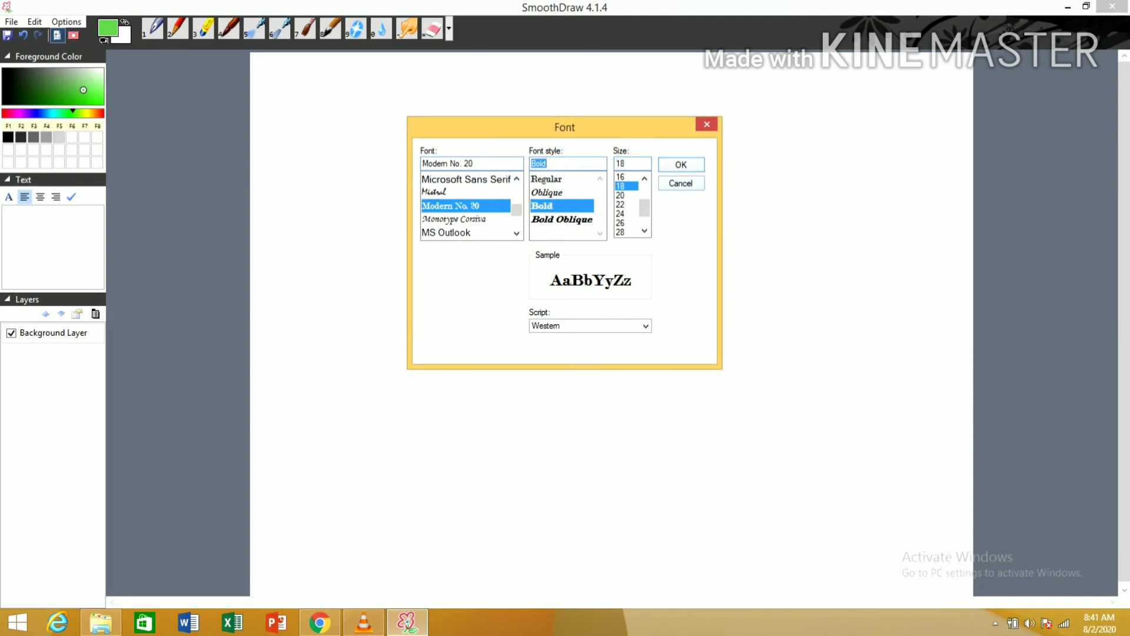
key(Return)
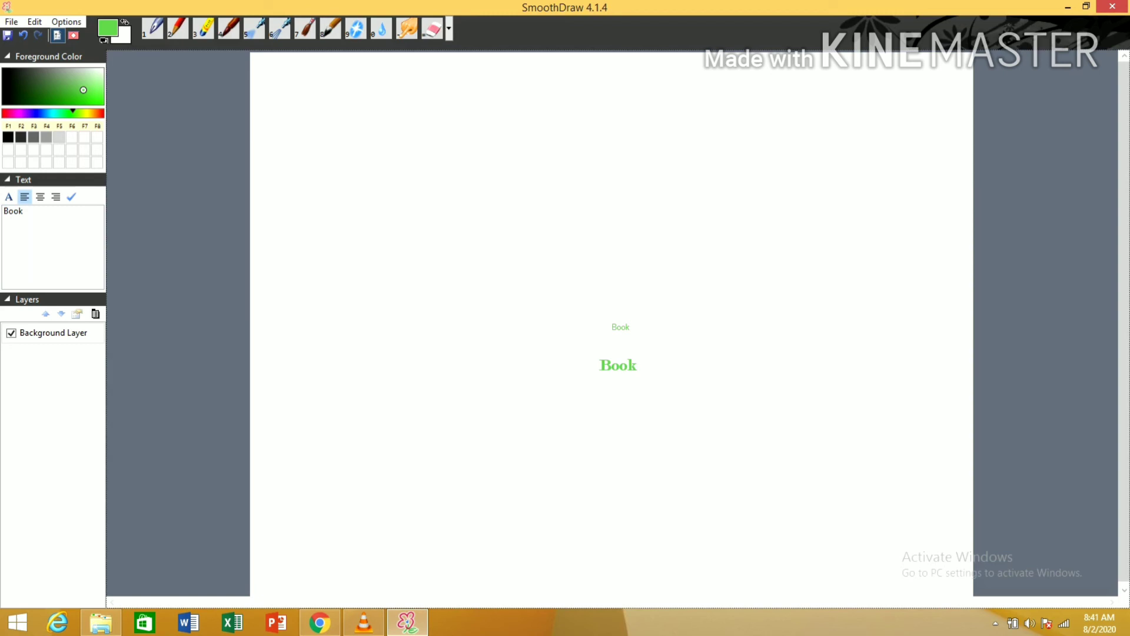
click(56, 114)
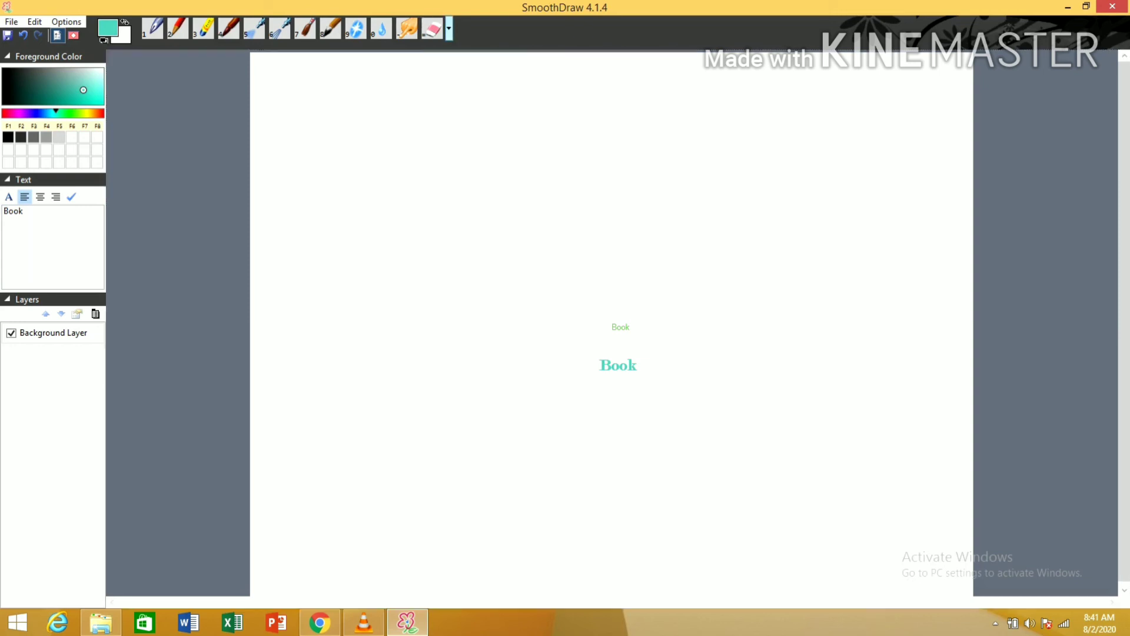
Switch to the Pen and draw a thick teal rectangle outline above the two Book words
click(449, 29)
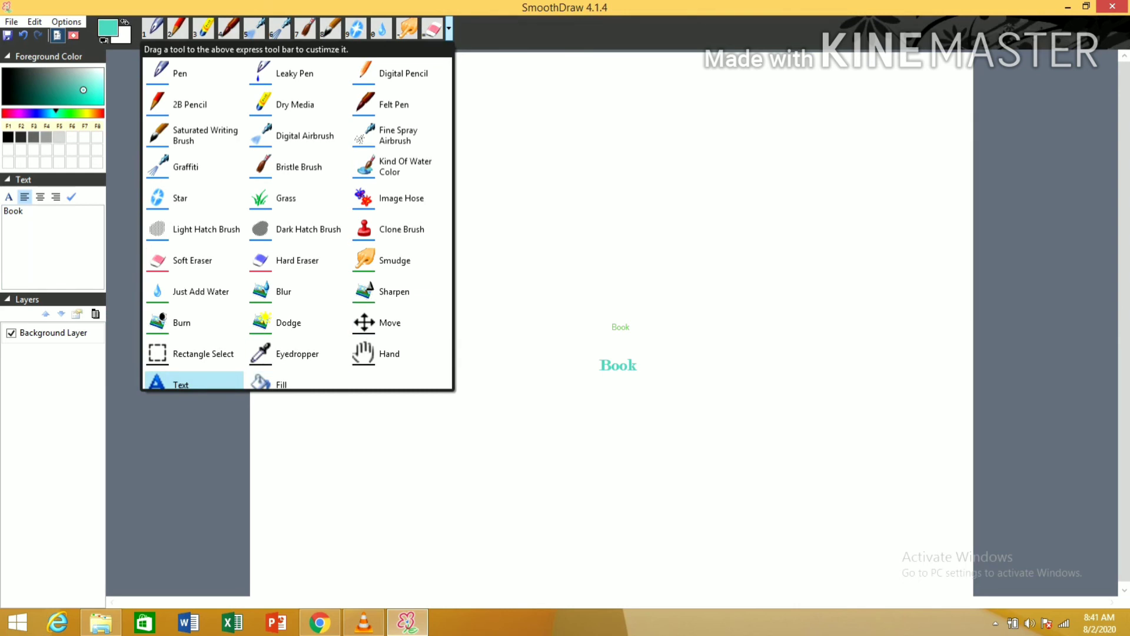
click(449, 30)
key(1)
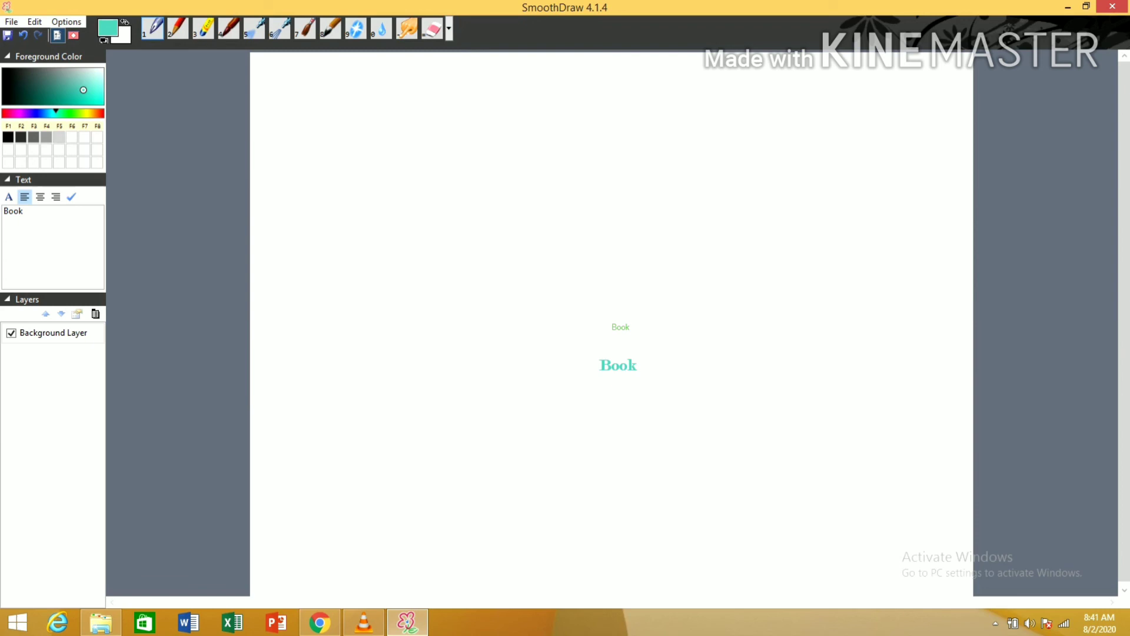
key(1)
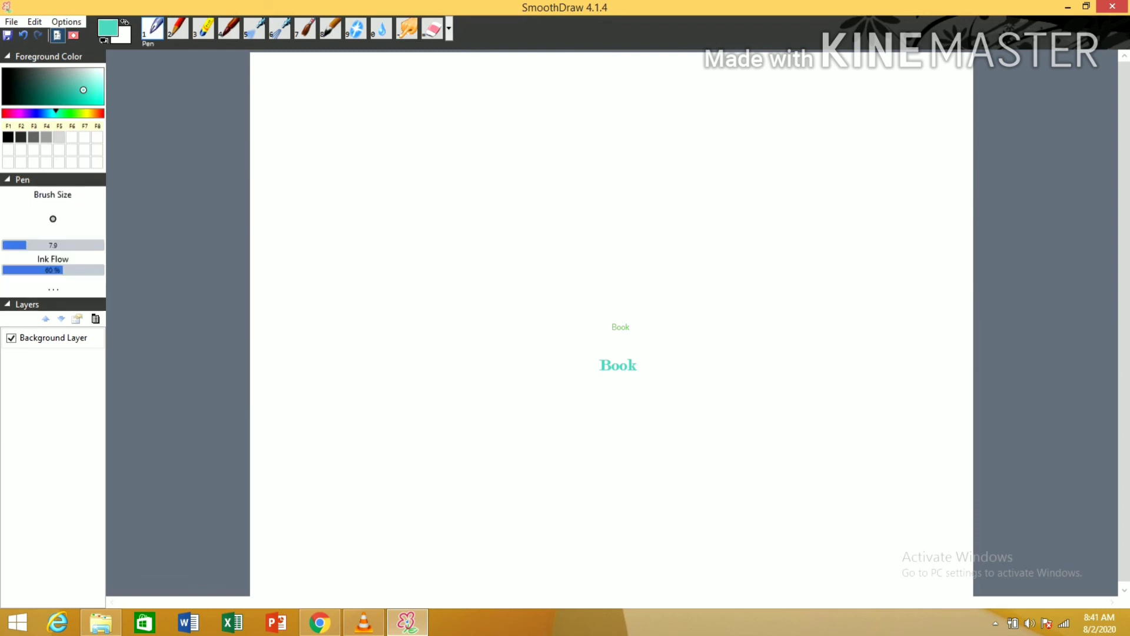
drag(468, 148, 483, 252)
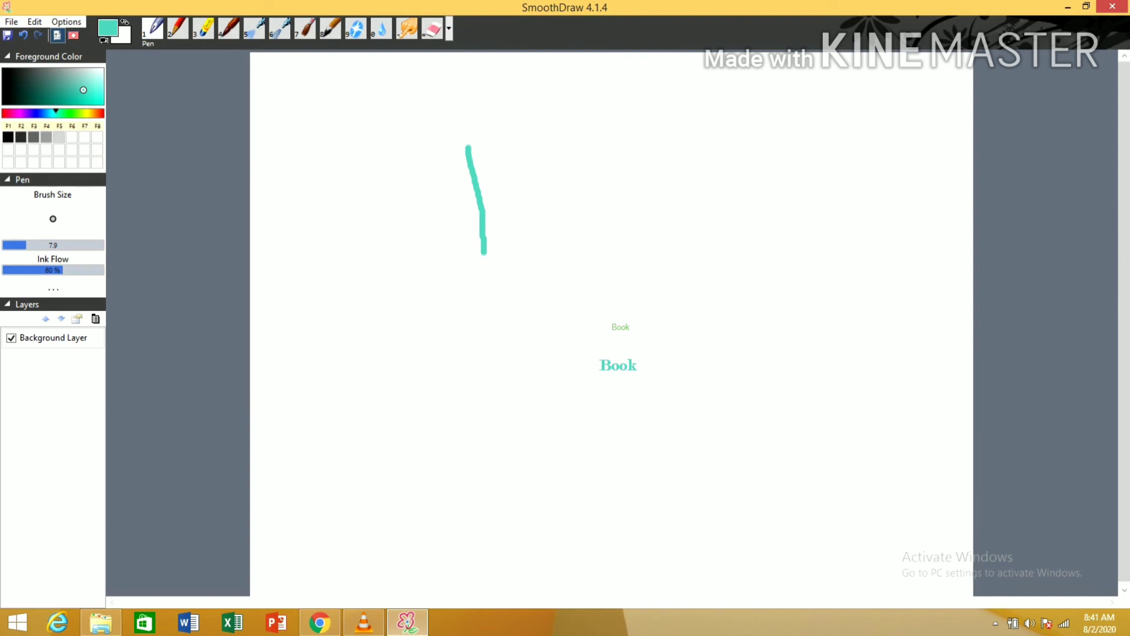
mouse_move(466, 143)
mouse_down()
mouse_move(659, 141)
mouse_move(698, 213)
mouse_move(702, 260)
mouse_move(485, 260)
mouse_move(480, 248)
mouse_up()
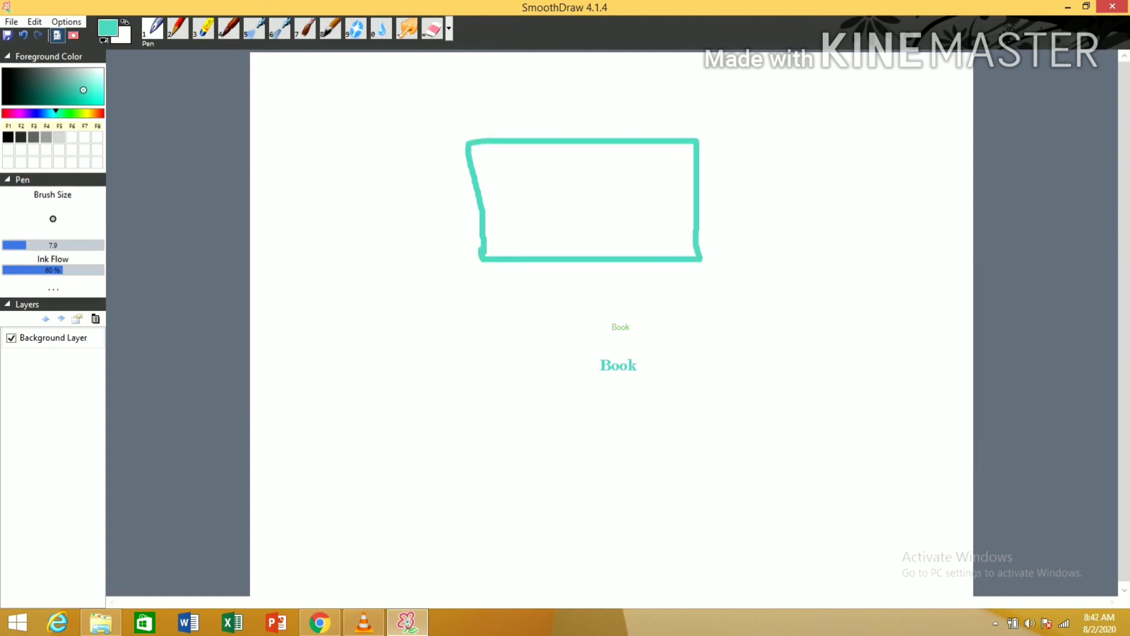
click(449, 29)
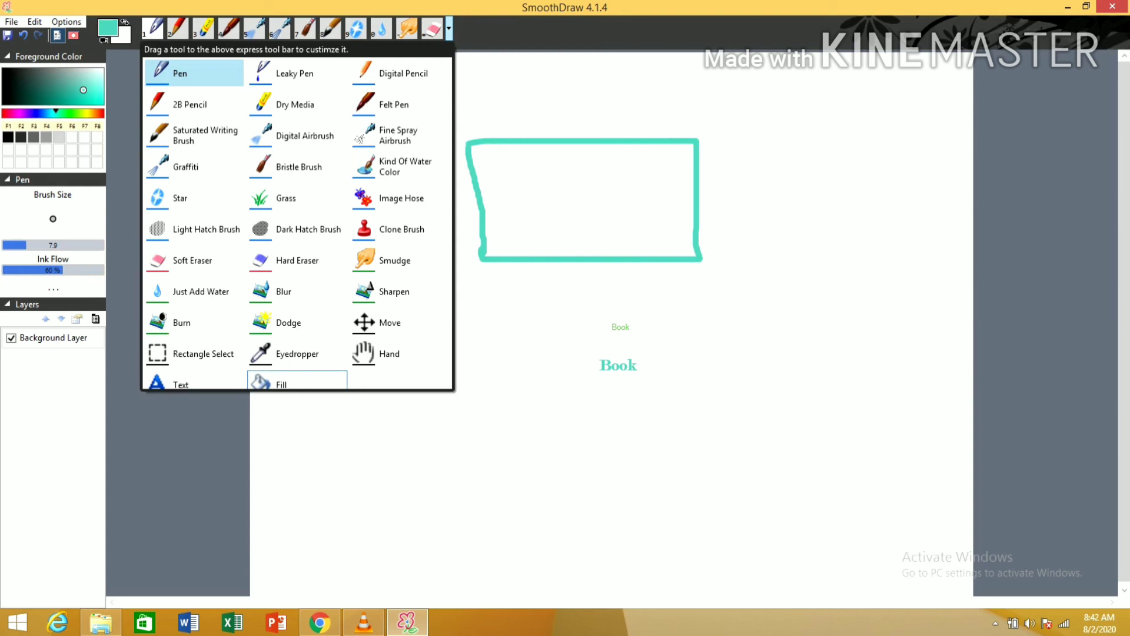
Flood-fill the teal rectangle's interior with solid teal using the Fill tool
click(274, 383)
click(583, 199)
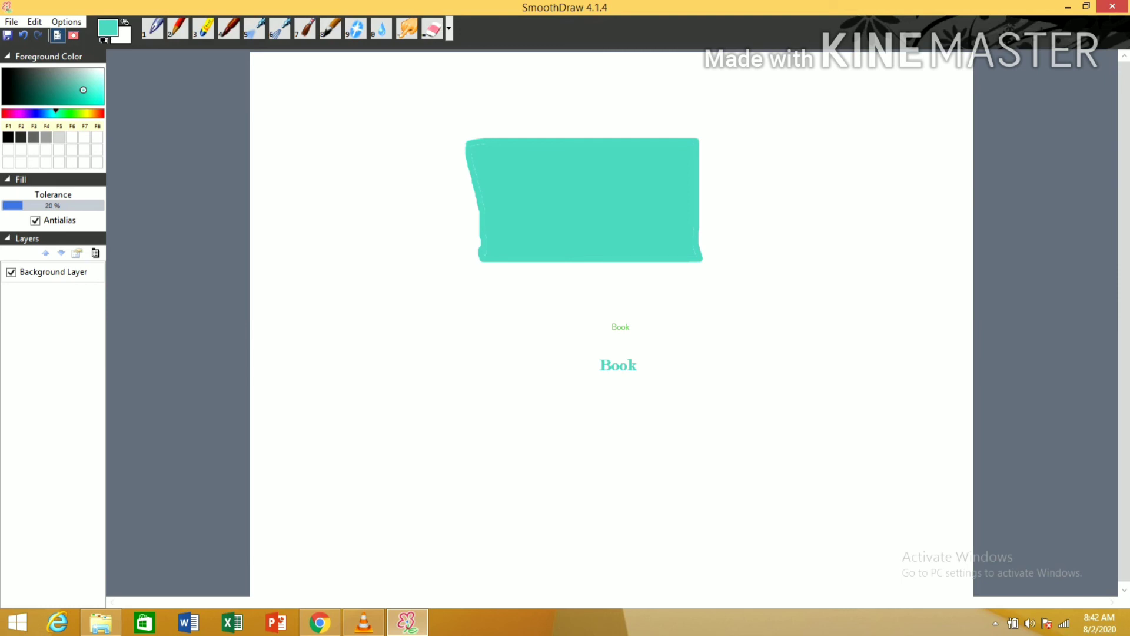
click(12, 21)
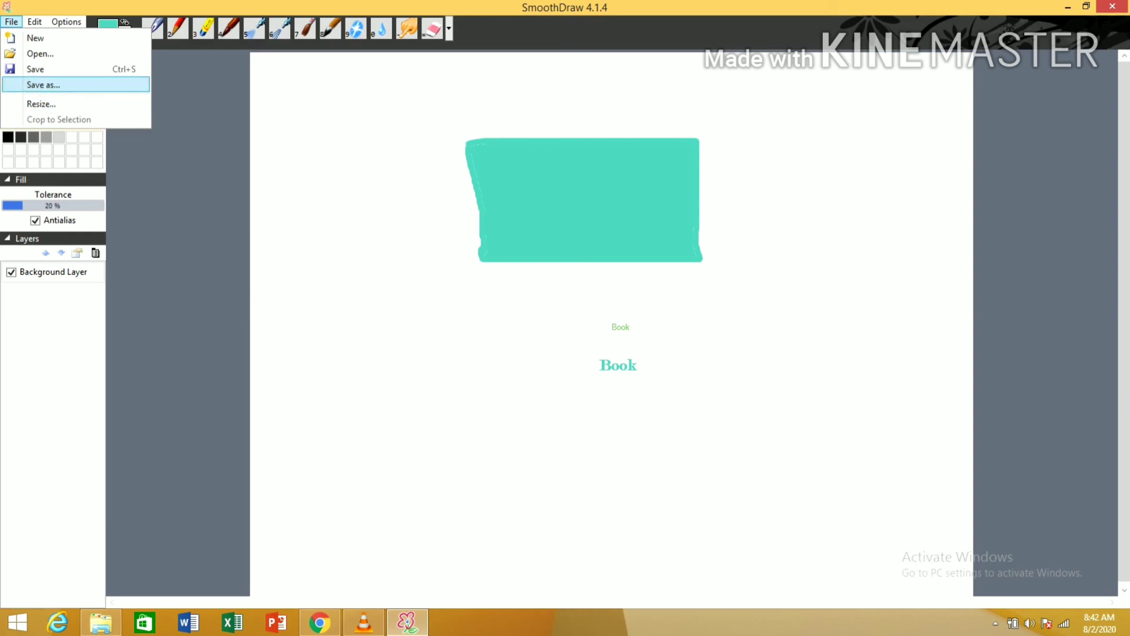
Save the drawing under the new name 'Example 1' (.sddoc) in the Desktop folder
click(42, 85)
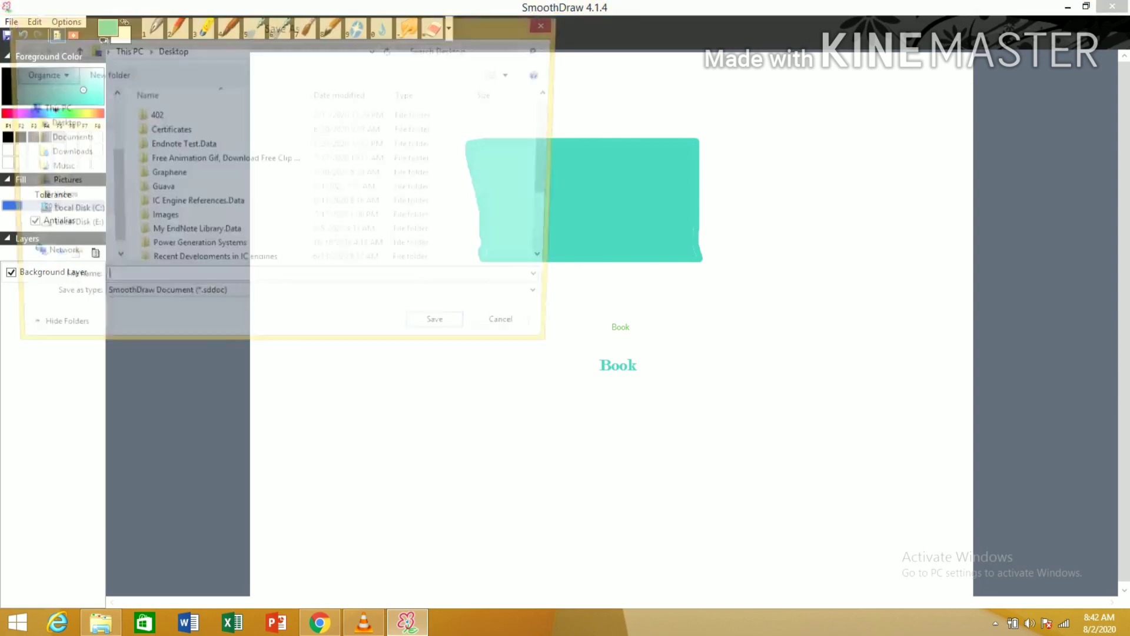
click(57, 123)
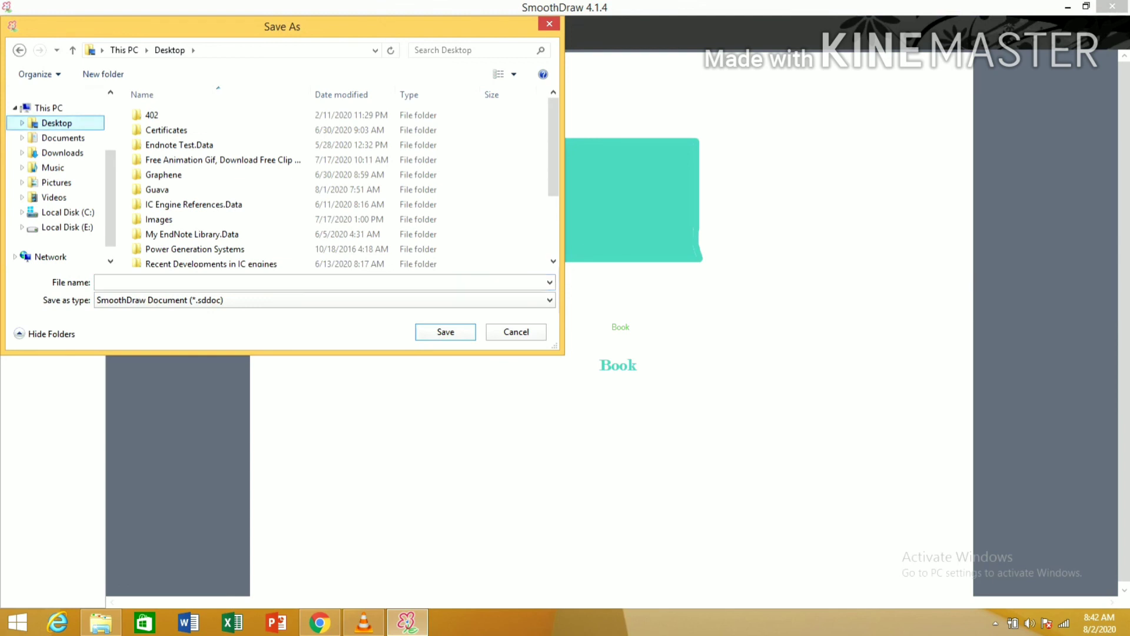
key(Tab)
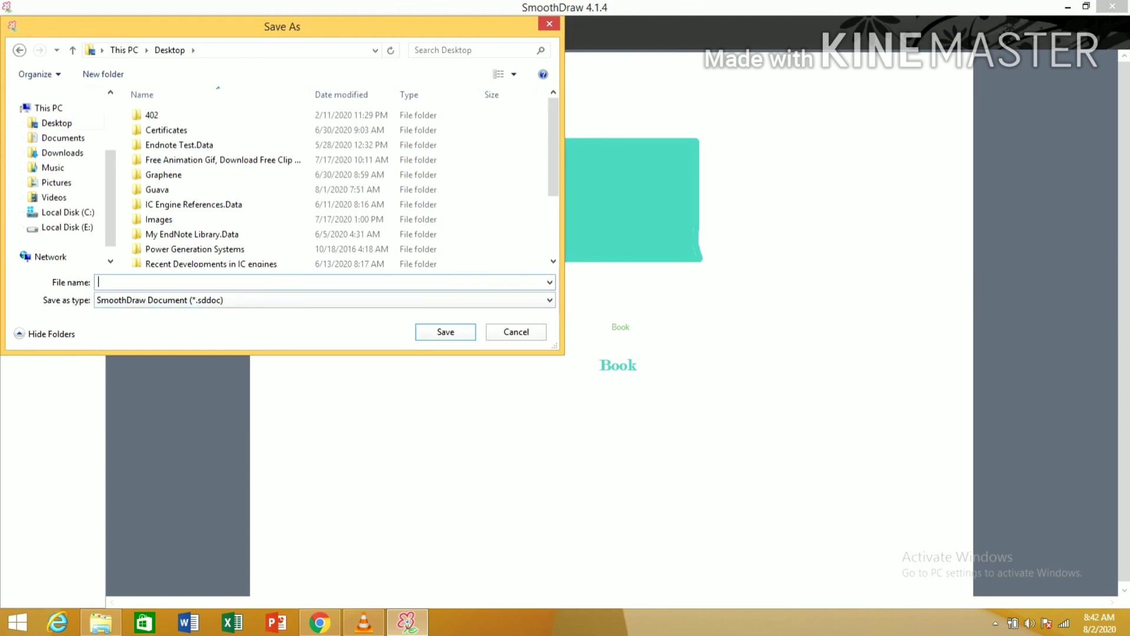
text(Exa)
text(mple 1)
key(Return)
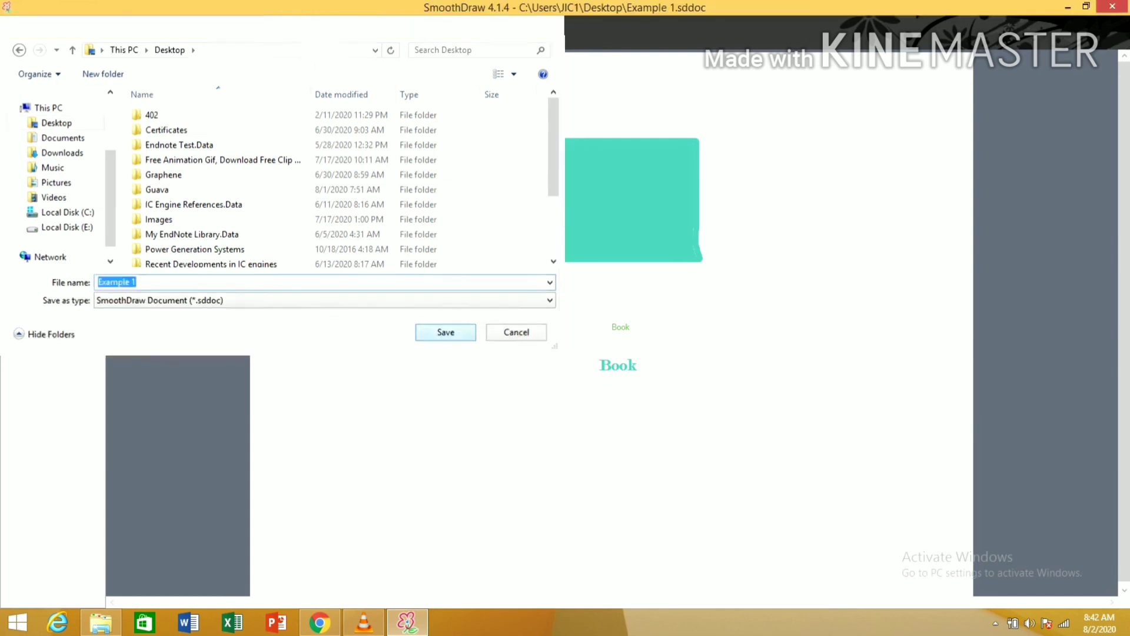